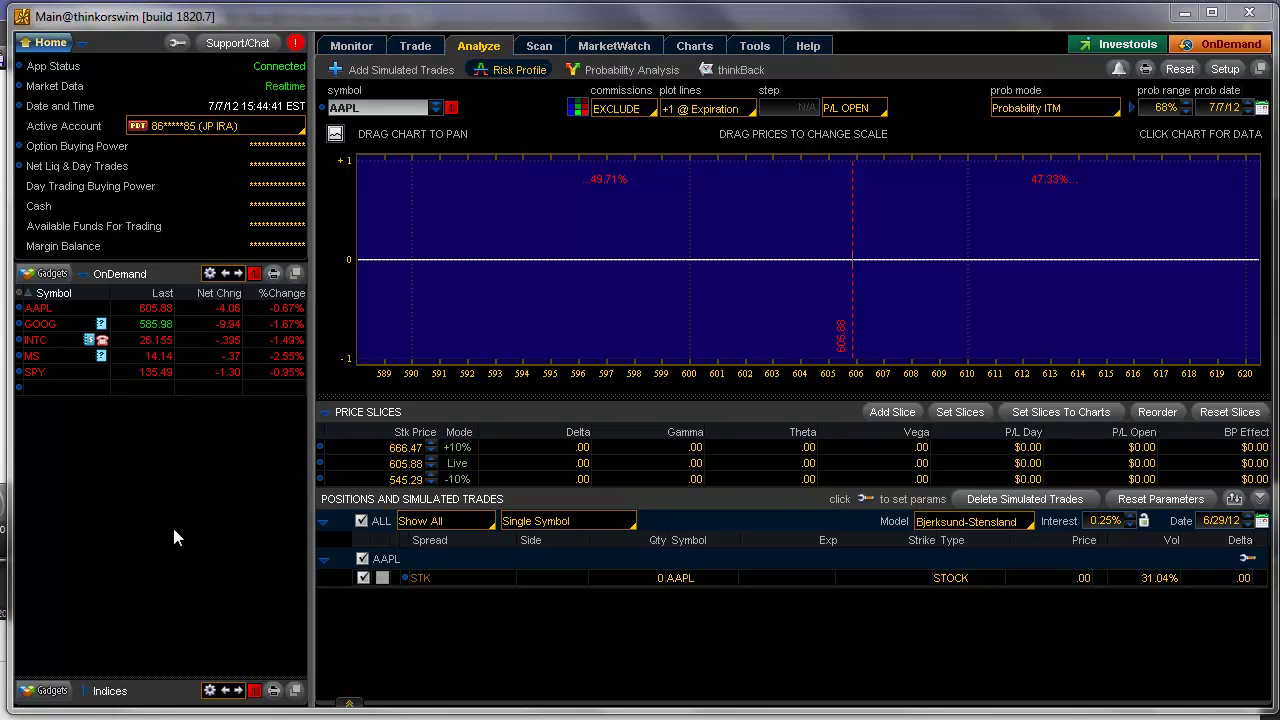
Switch to the AAPL charts window and examine the June 2012 candles on the daily chart up close
key(alt+Tab)
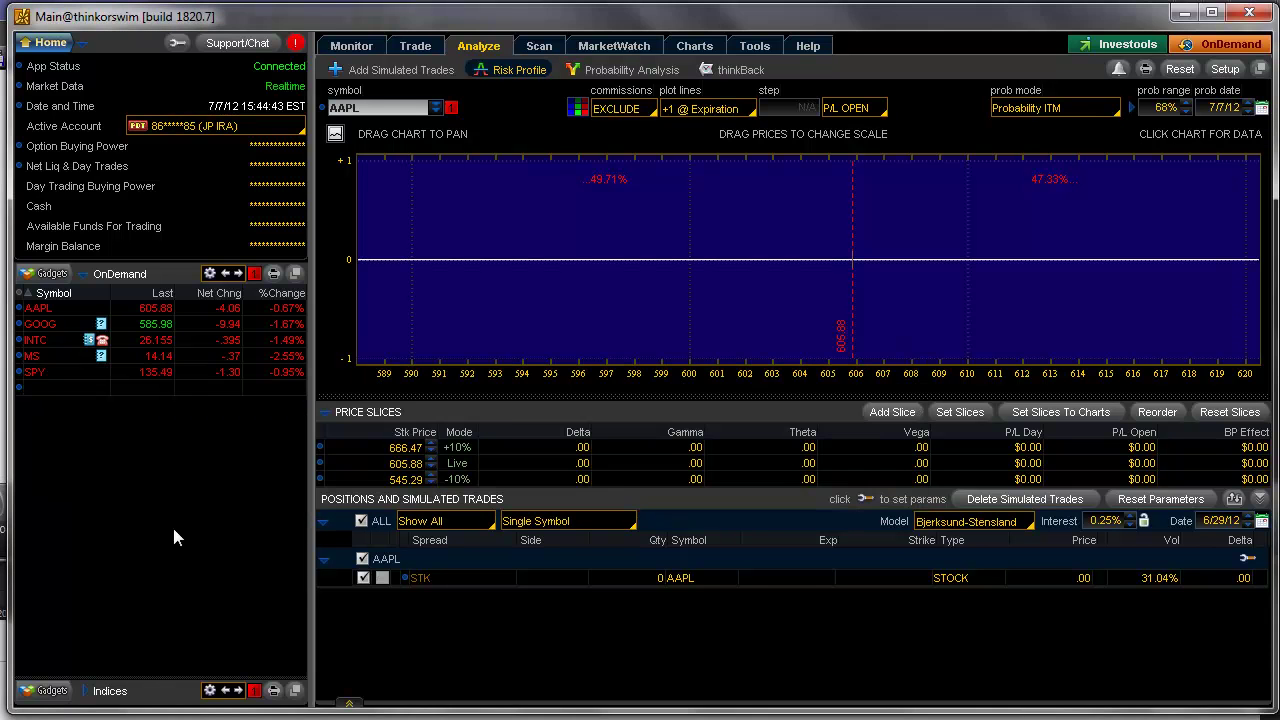
key(alt+Tab)
key(alt+Tab)
key(alt+Tab)
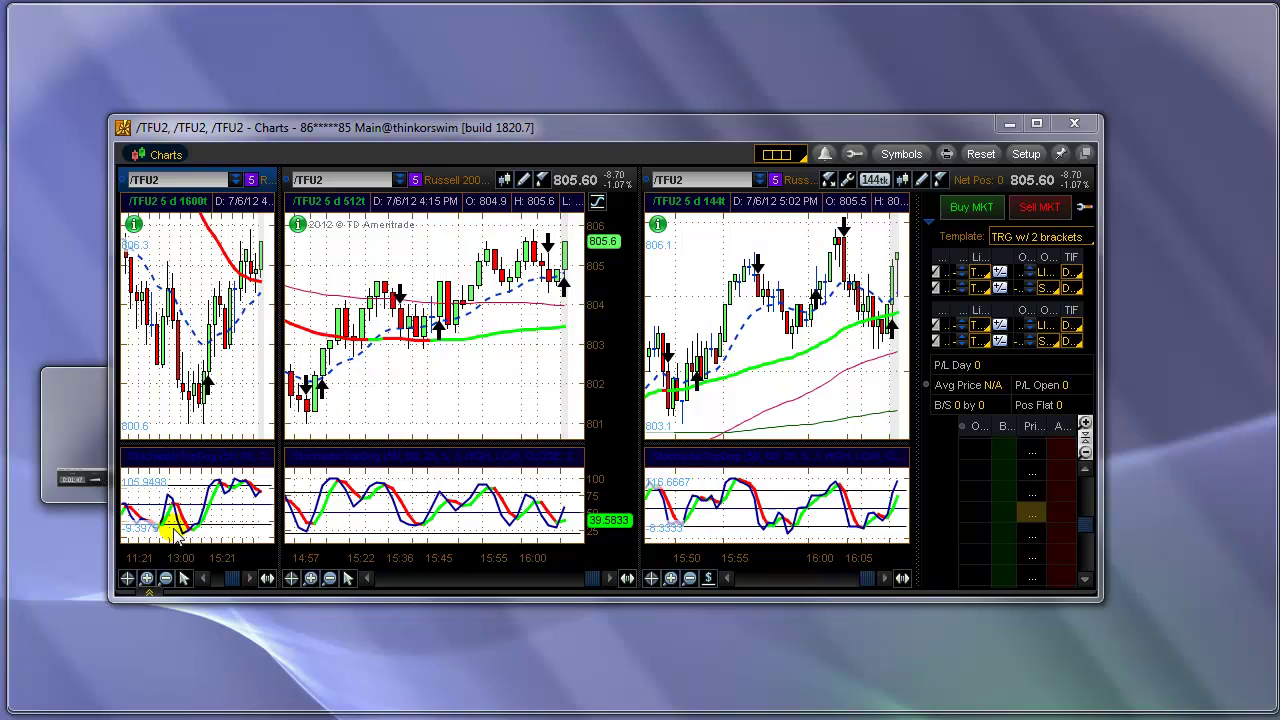
key(alt+Tab)
key(alt+Tab)
key(alt+Tab)
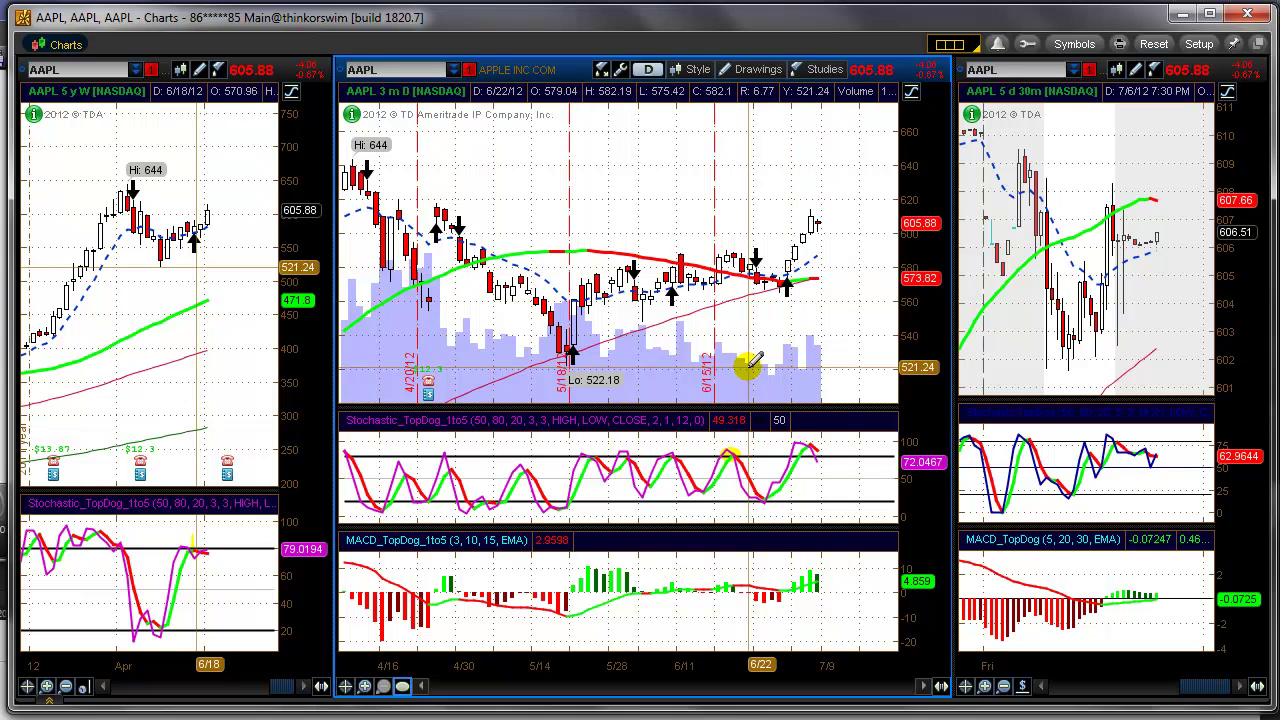
drag(655, 362, 846, 329)
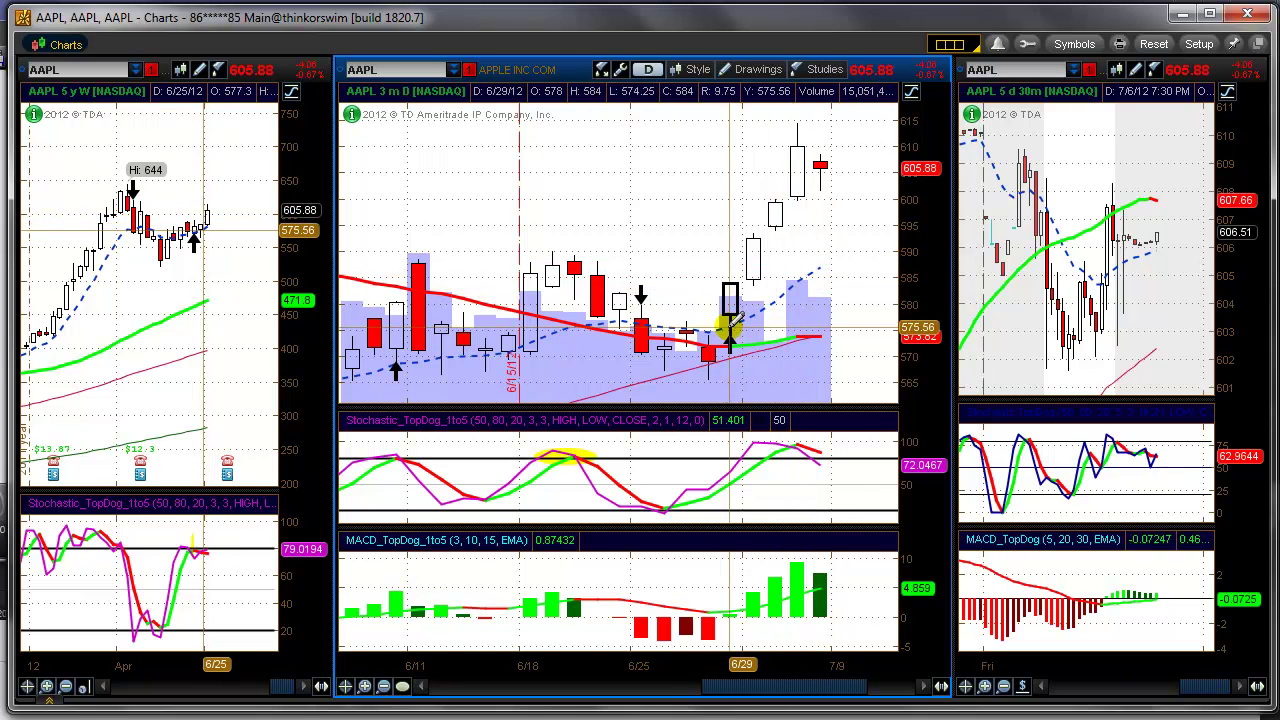
Return to the main window, enter OnDemand mode, replay 6/29/12 from hour 09, and pause playback
key(alt+Tab)
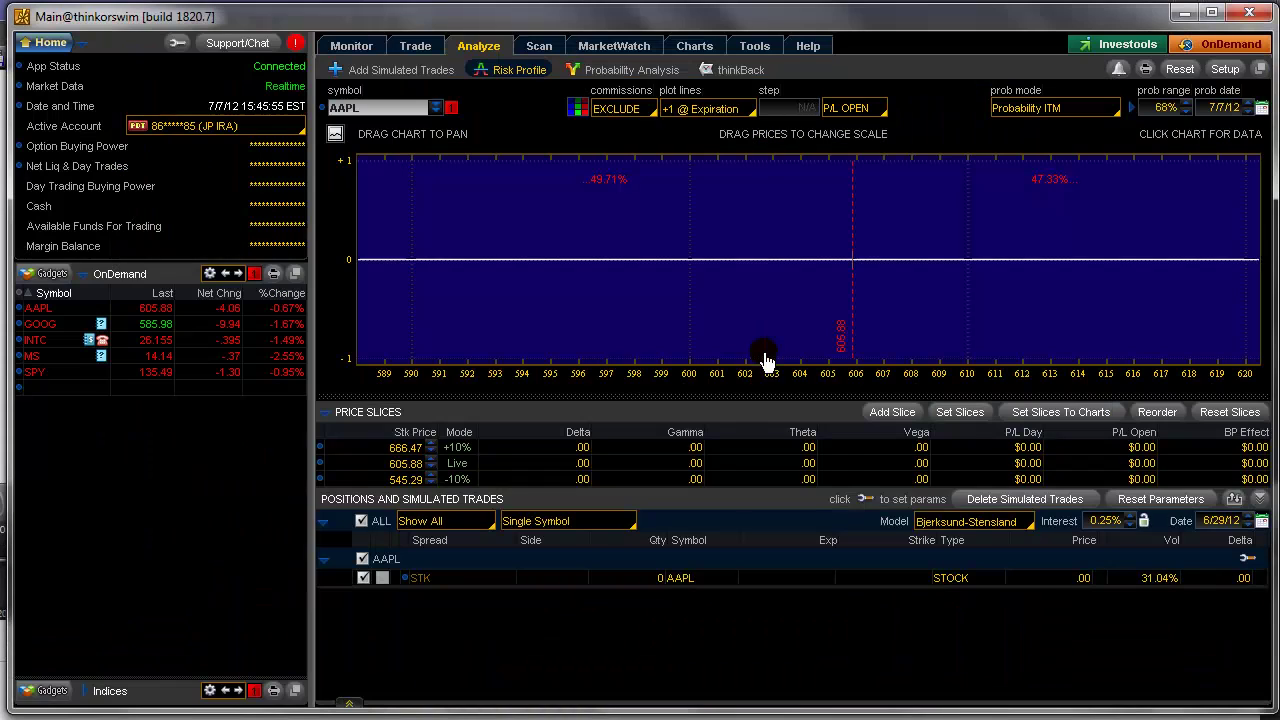
click(1240, 45)
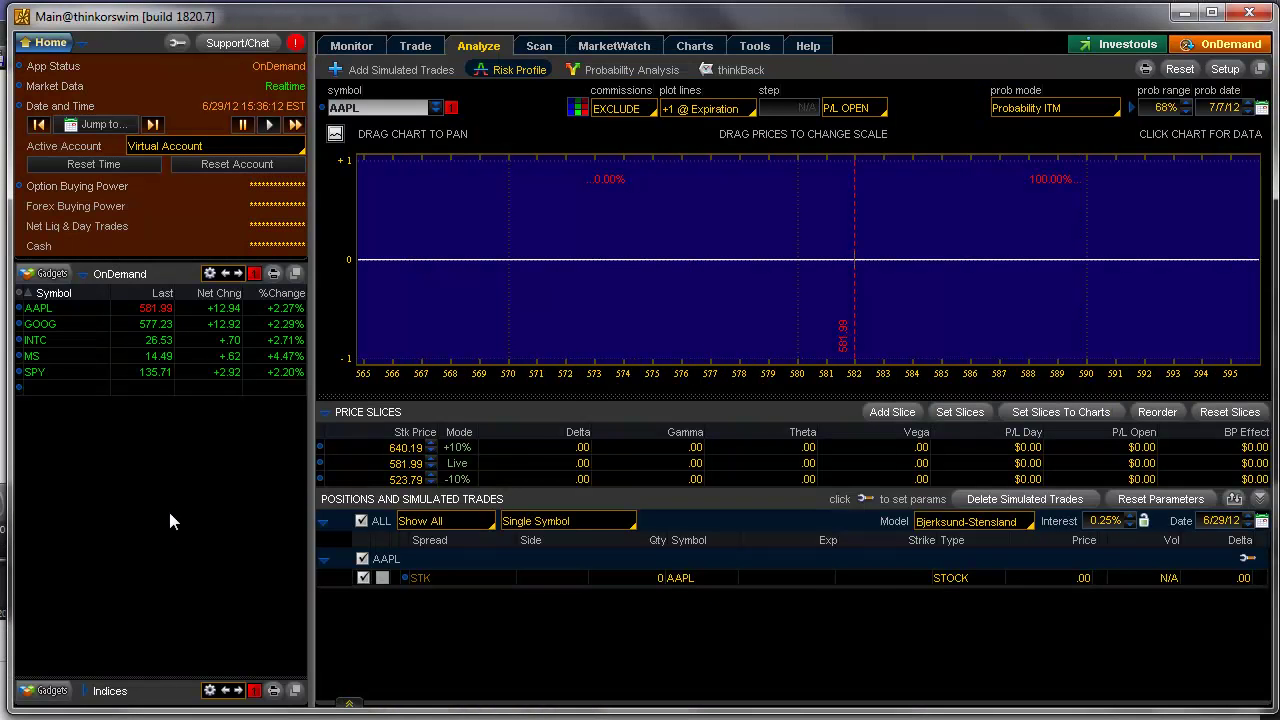
click(109, 123)
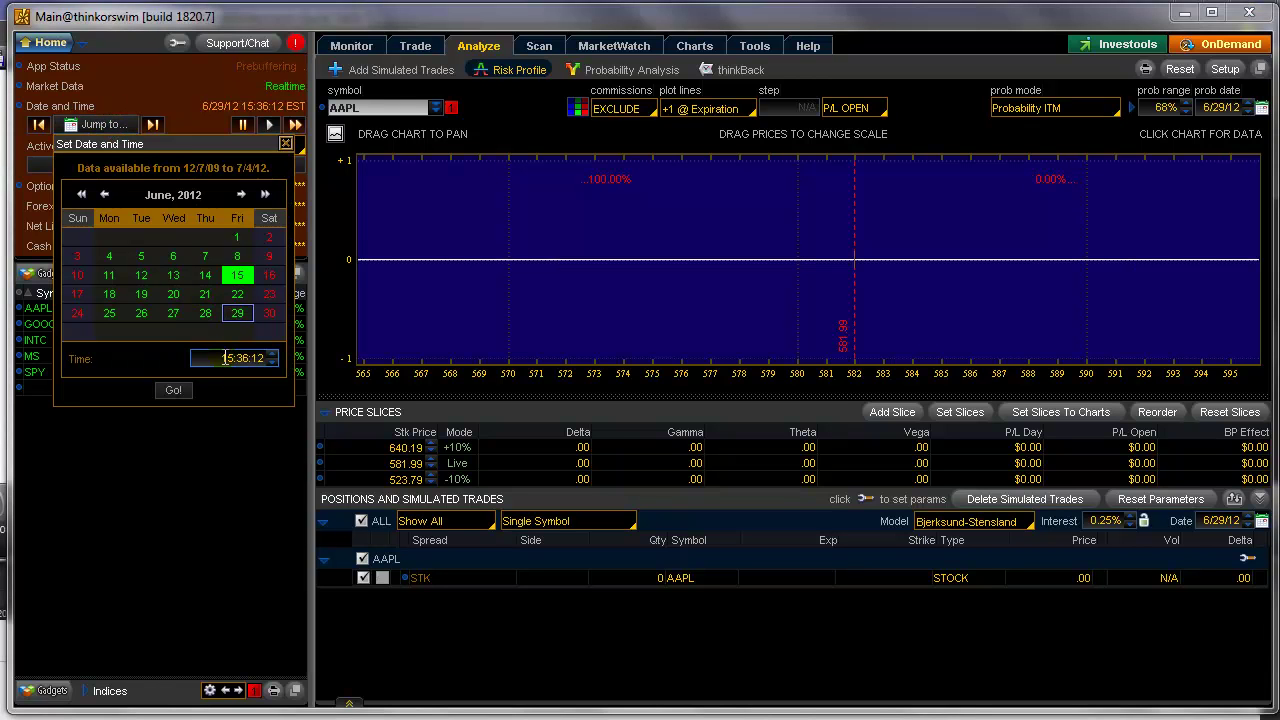
text(10)
text(9)
click(173, 390)
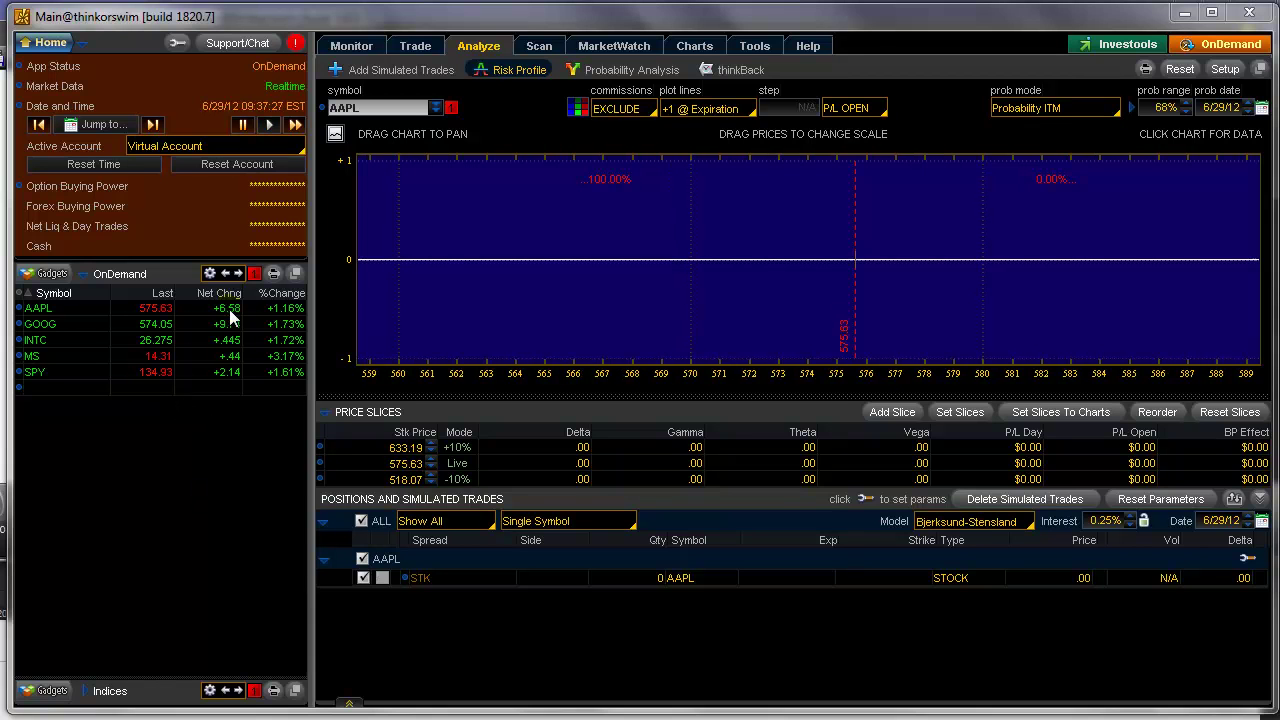
click(240, 123)
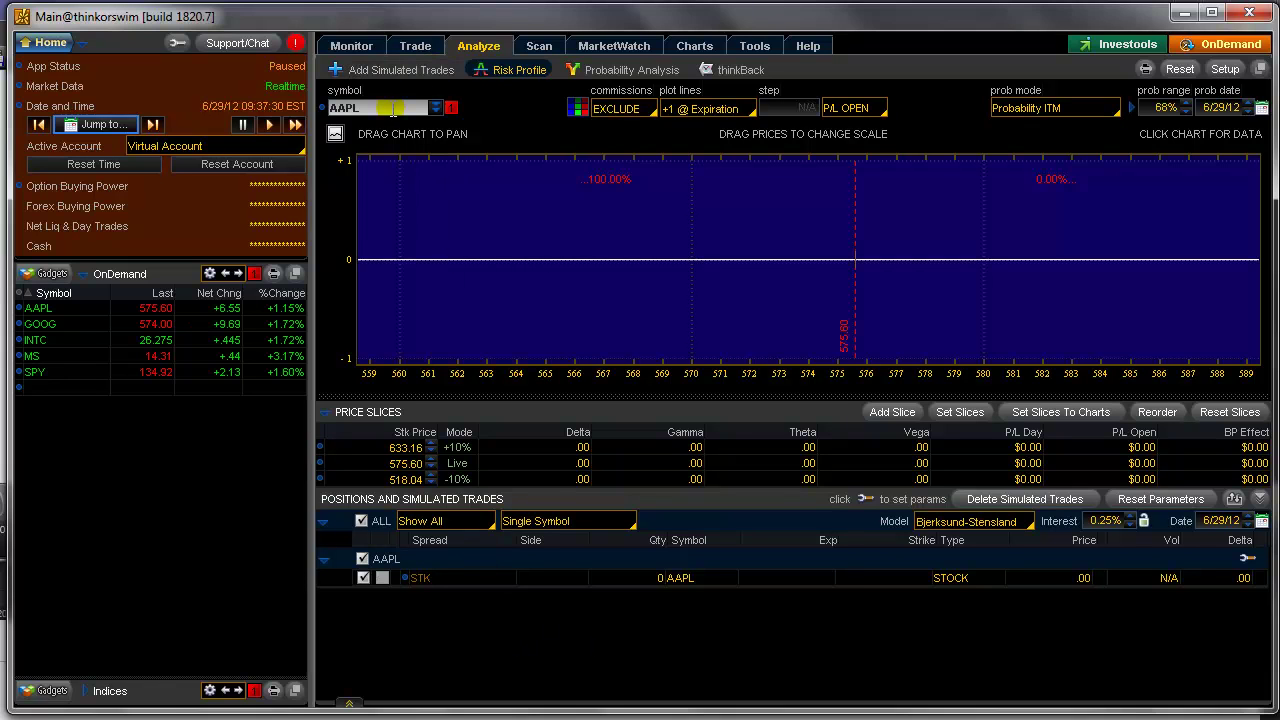
Add a simulated buy straddle on AAPL at the 575 strike from the JUN5 12 weekly option chain
click(426, 68)
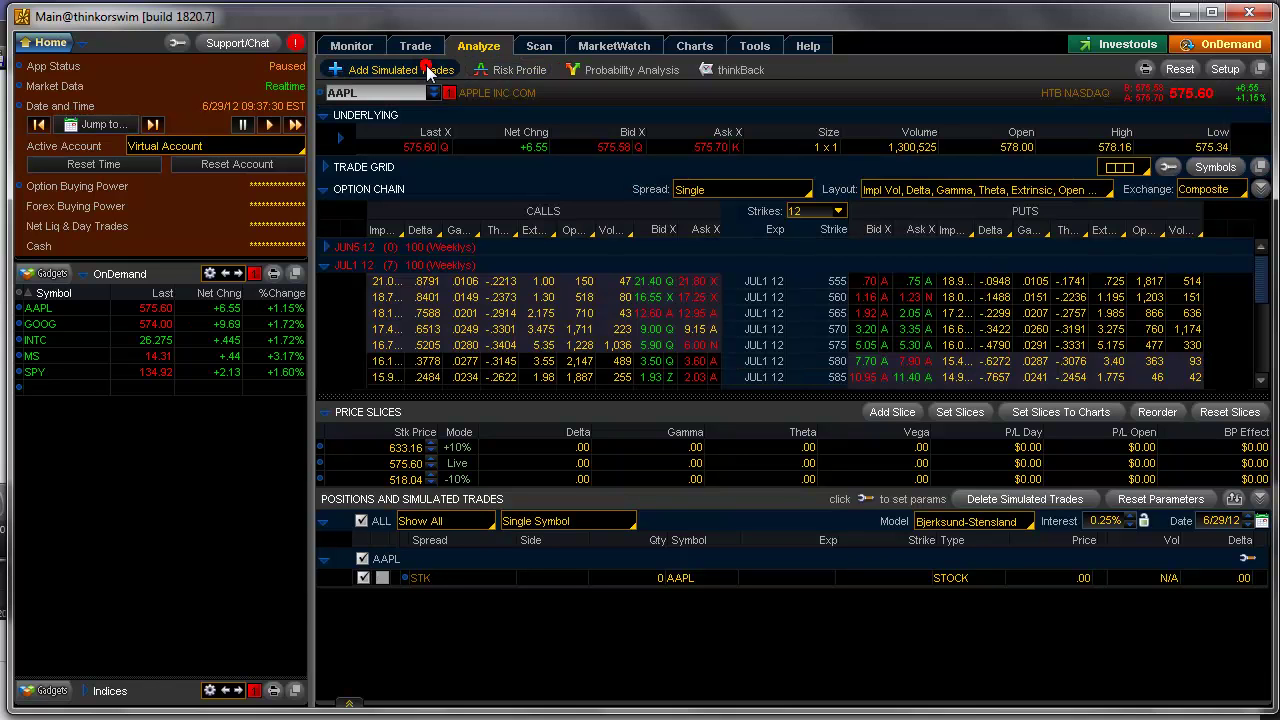
click(325, 266)
click(327, 210)
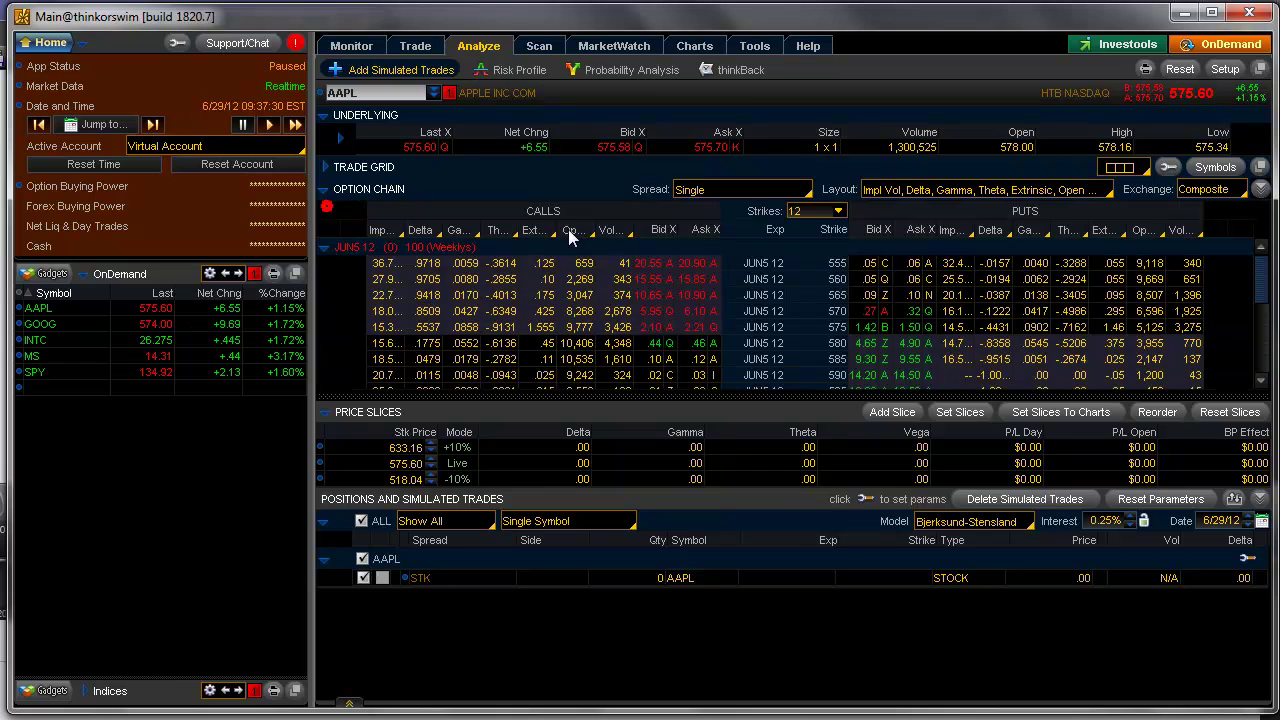
drag(1261, 268, 1261, 286)
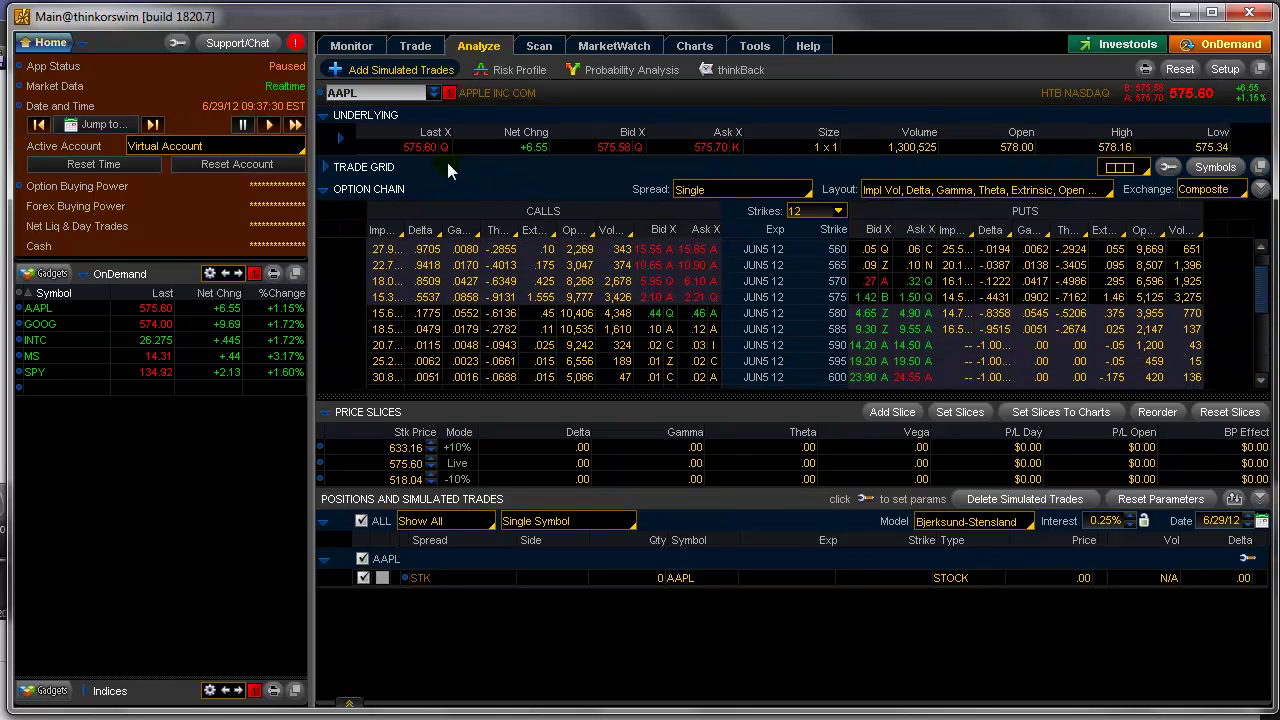
right_click(694, 301)
mouse_move(753, 310)
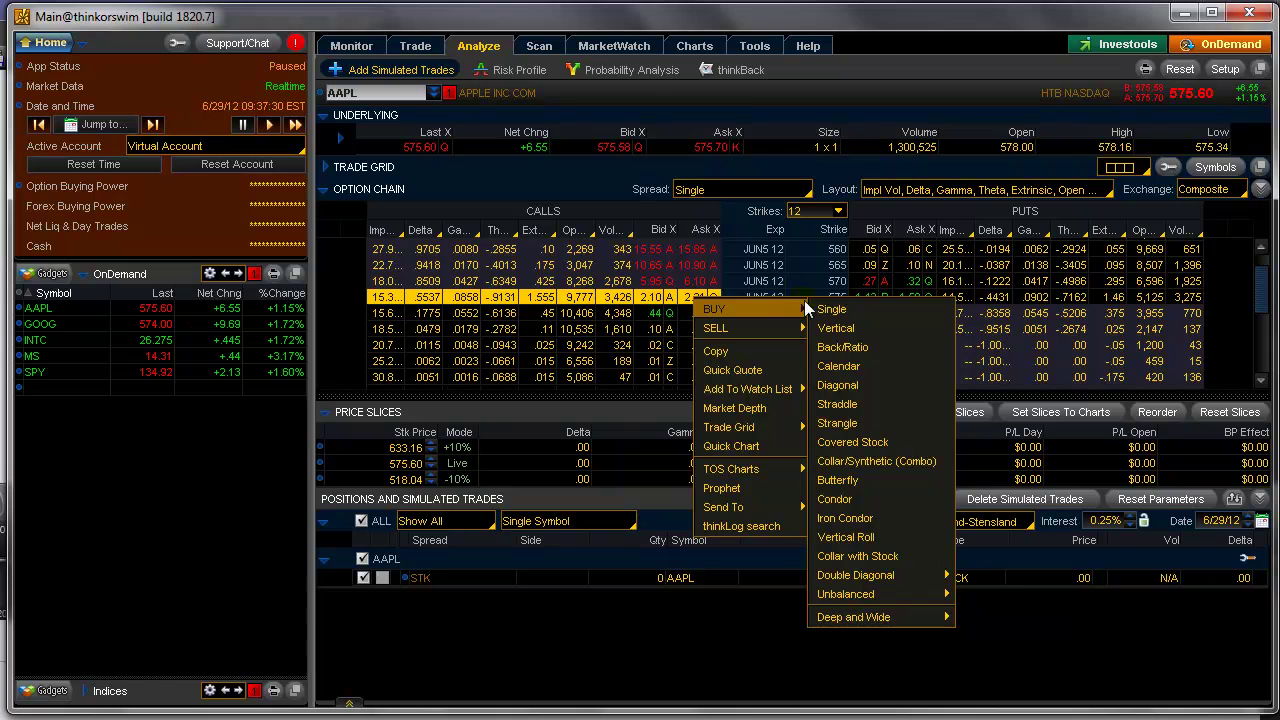
click(833, 403)
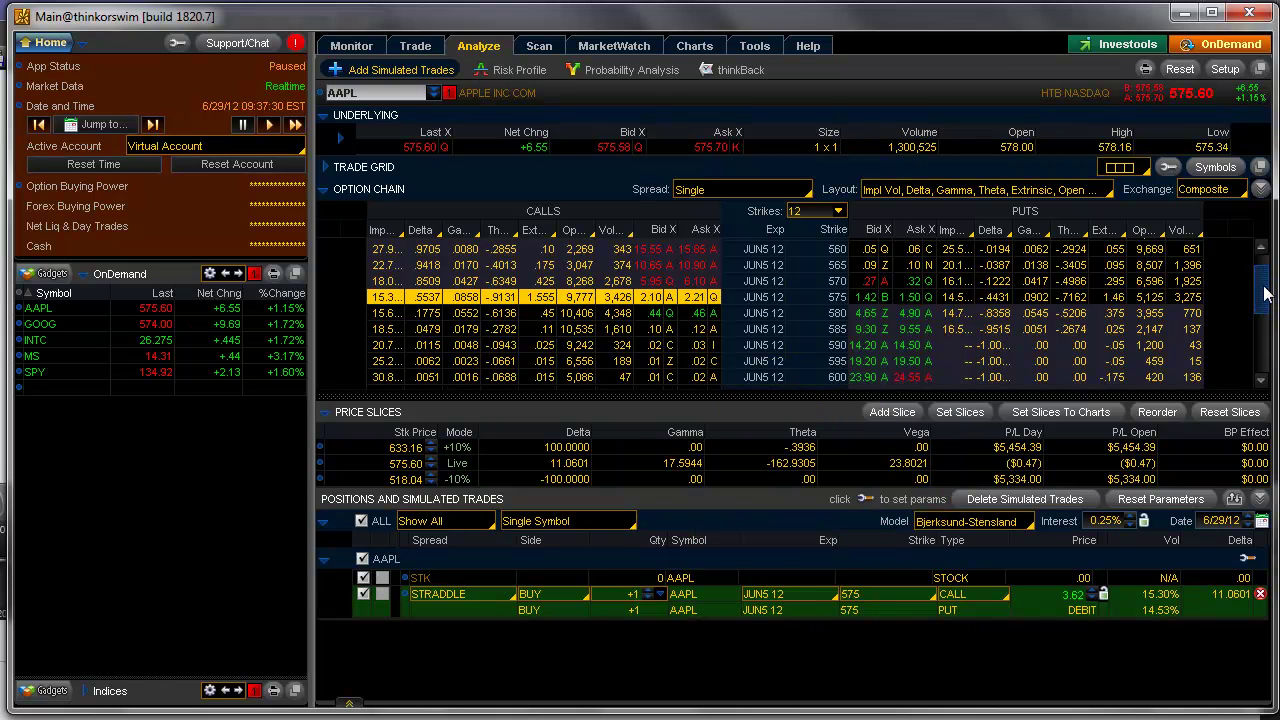
Add a second simulated buy straddle on AAPL at the 575 strike from the JUL1 12 weekly expiration
scroll(1266, 280, up, 1)
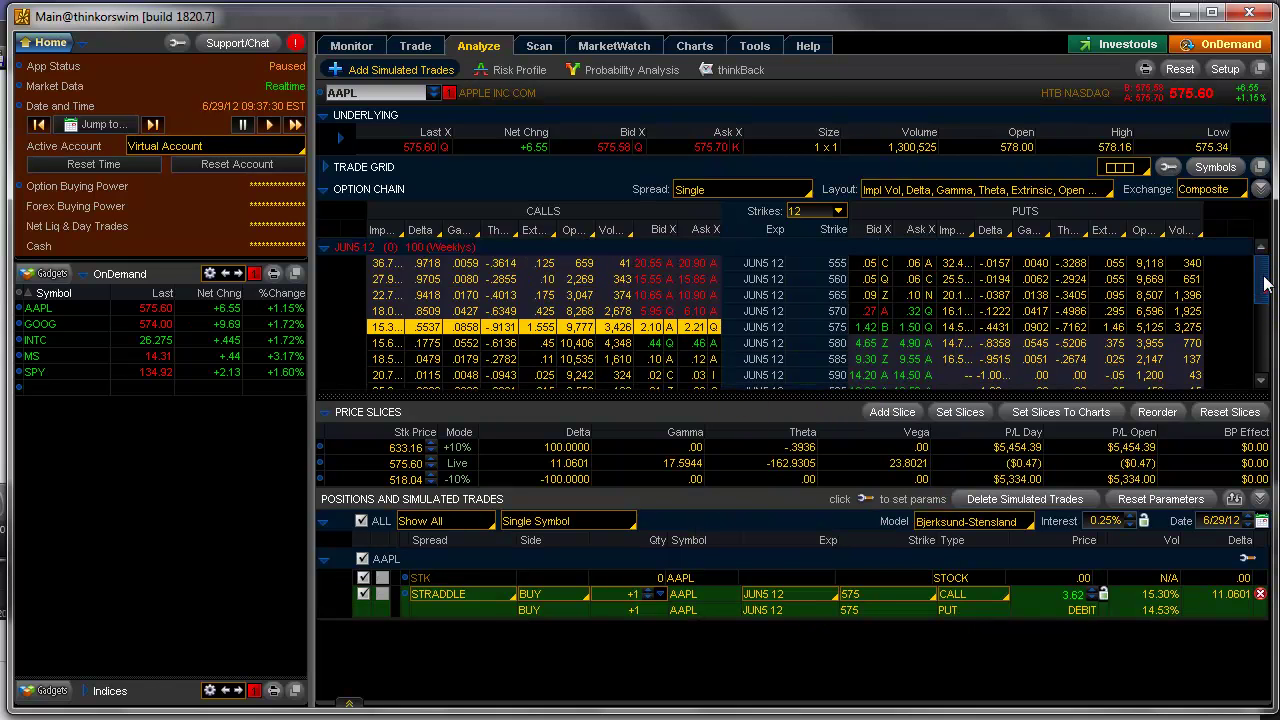
click(327, 248)
click(327, 228)
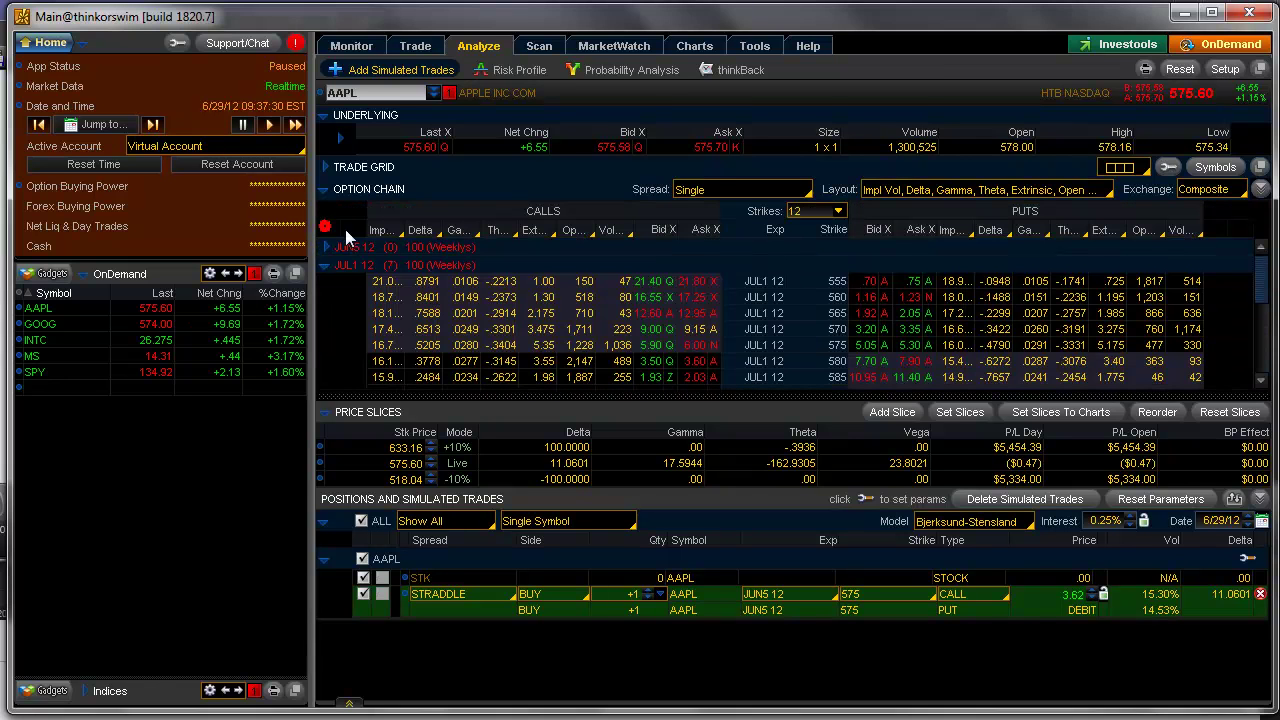
right_click(703, 345)
mouse_move(735, 362)
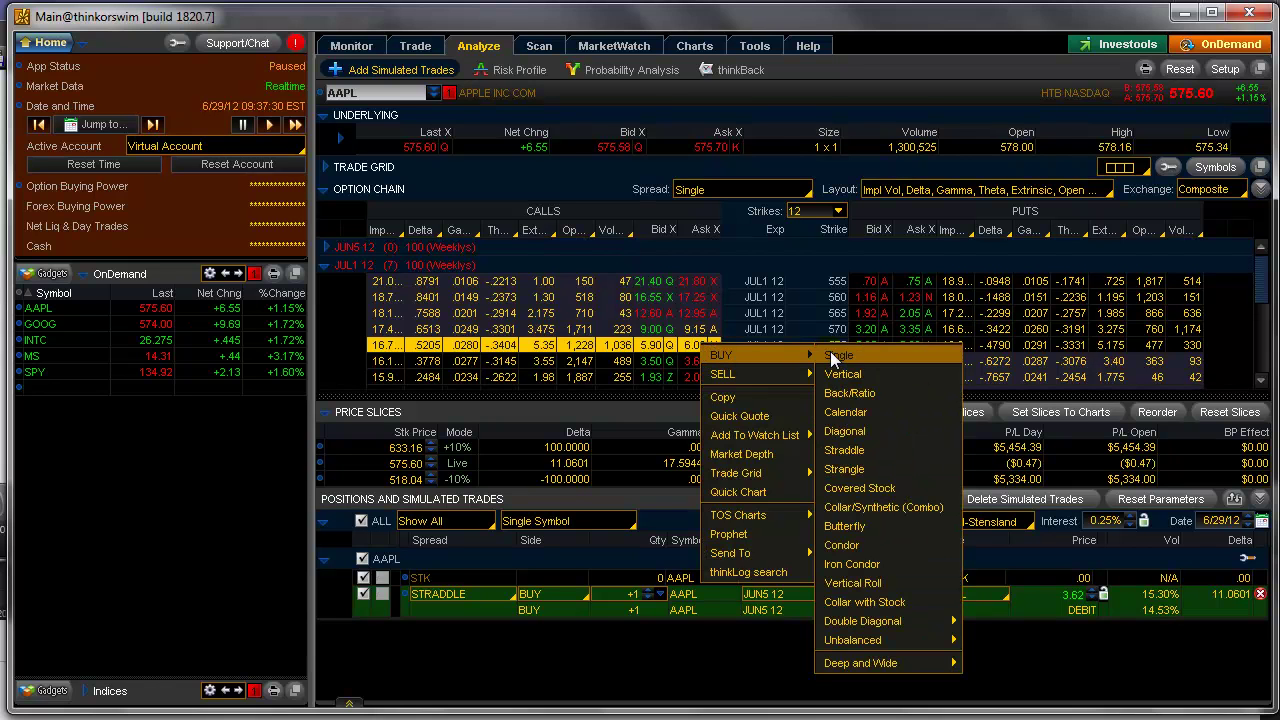
click(845, 450)
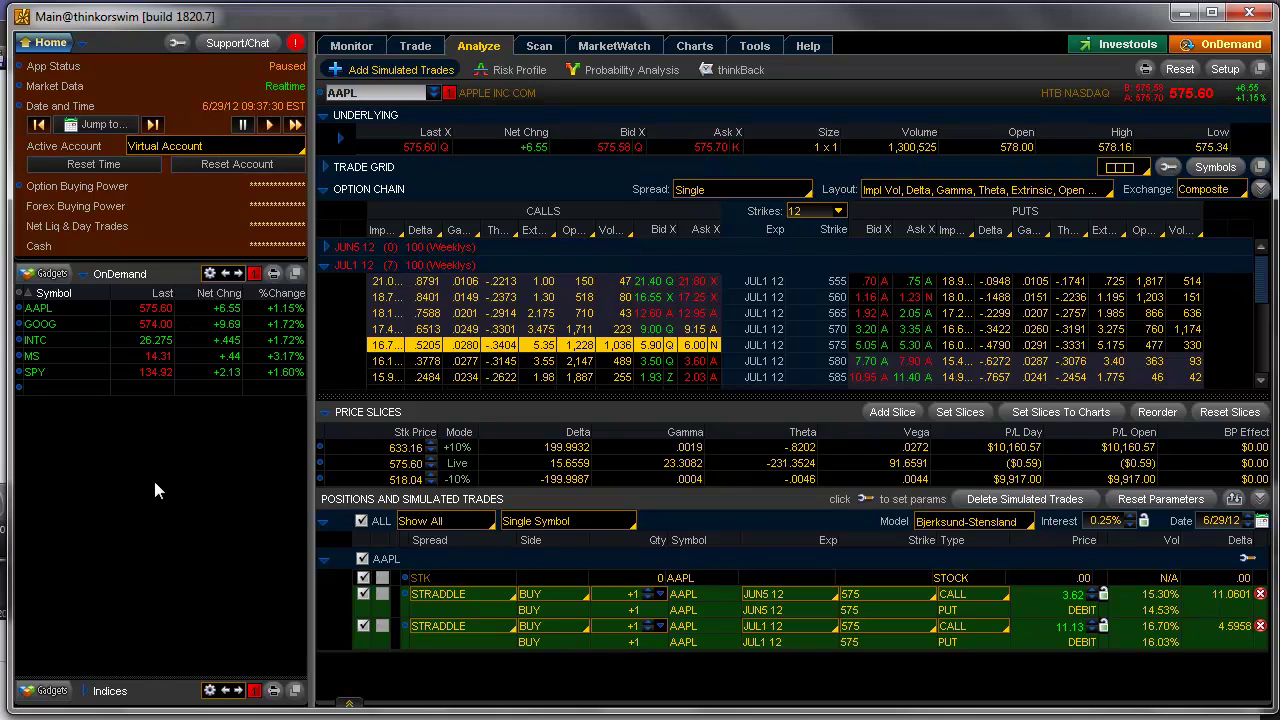
Lock the entry prices of the straddles and plot only the JUN5 12 straddle in the Risk Profile
click(1104, 594)
click(519, 71)
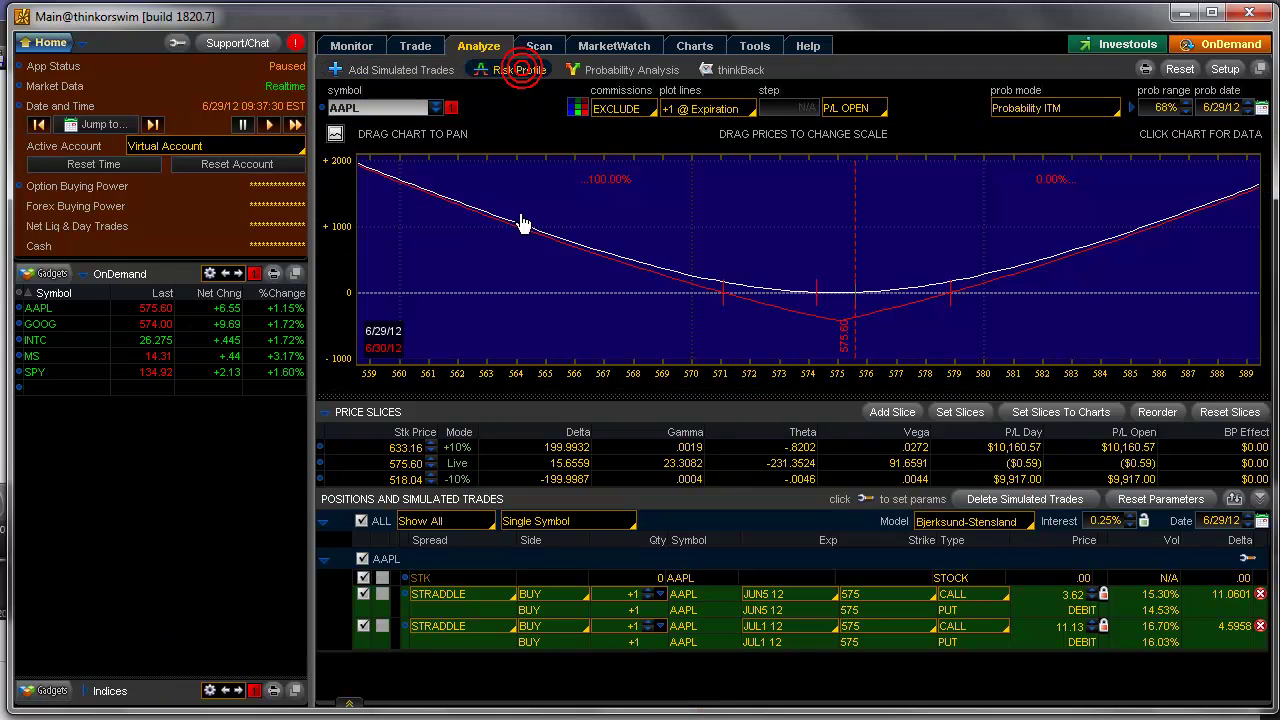
click(363, 626)
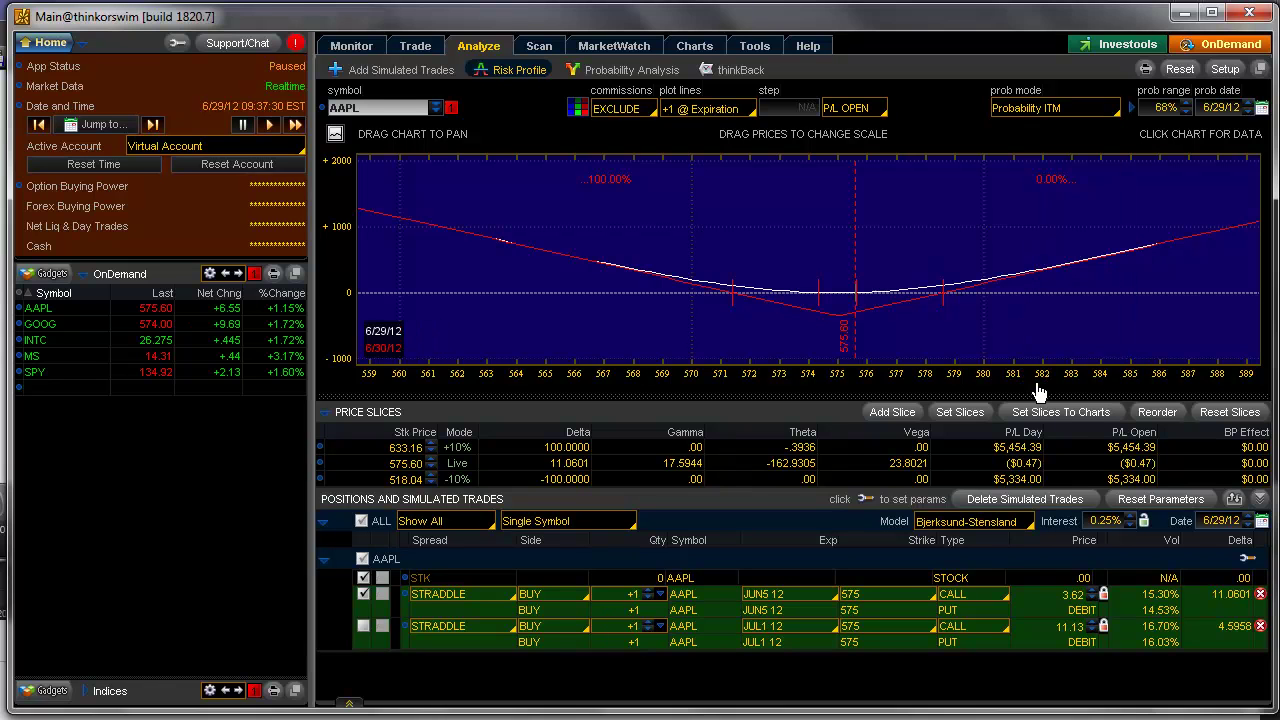
Set the price slices to the break-even points for 6/29/12
click(952, 417)
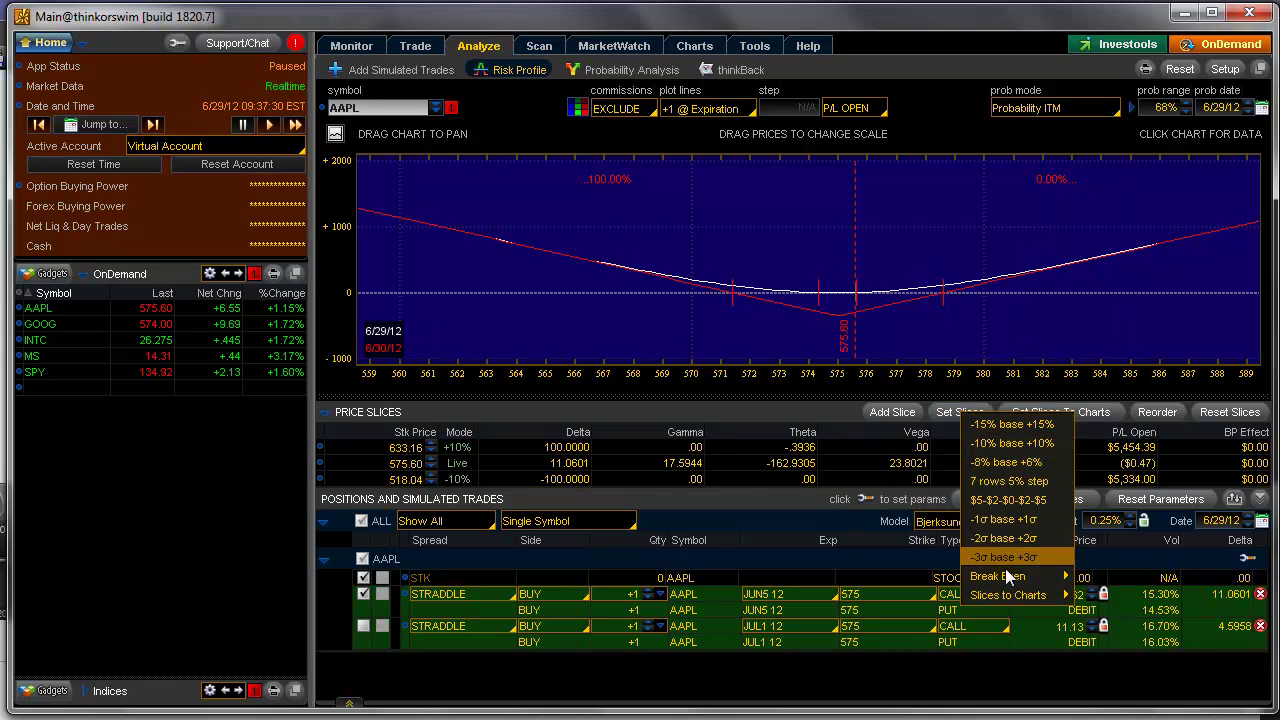
mouse_move(1009, 573)
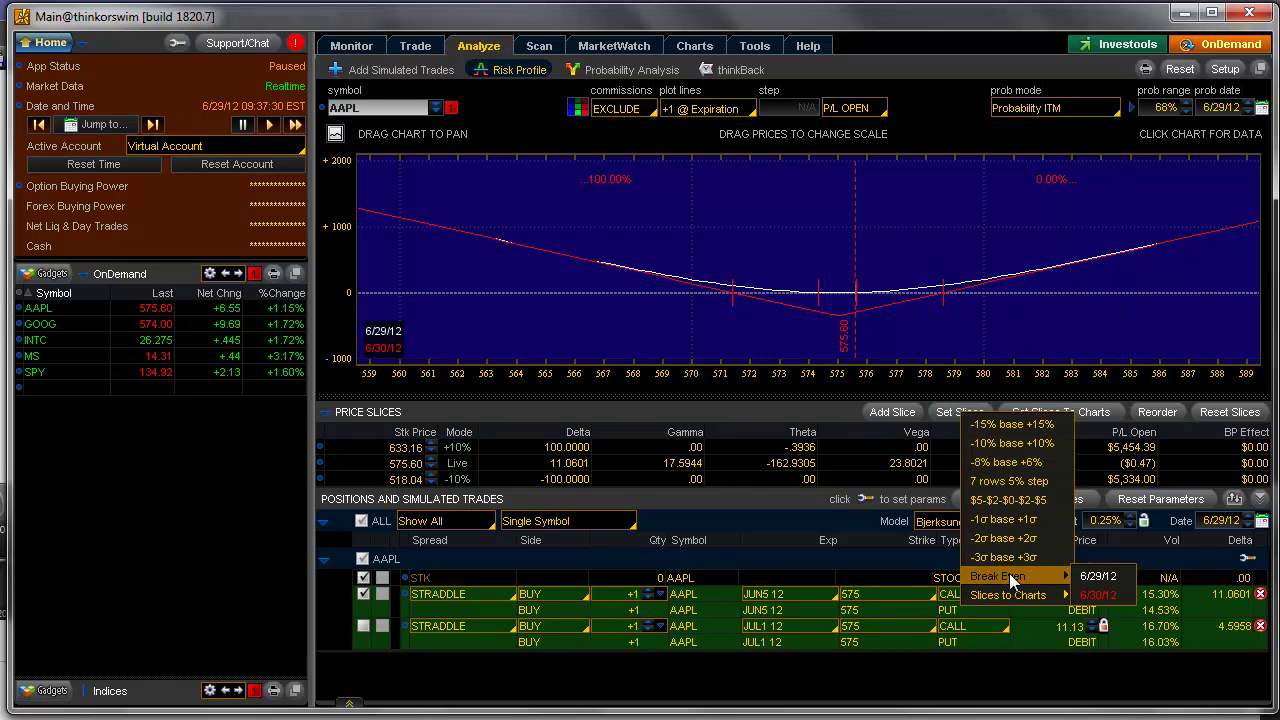
click(1107, 575)
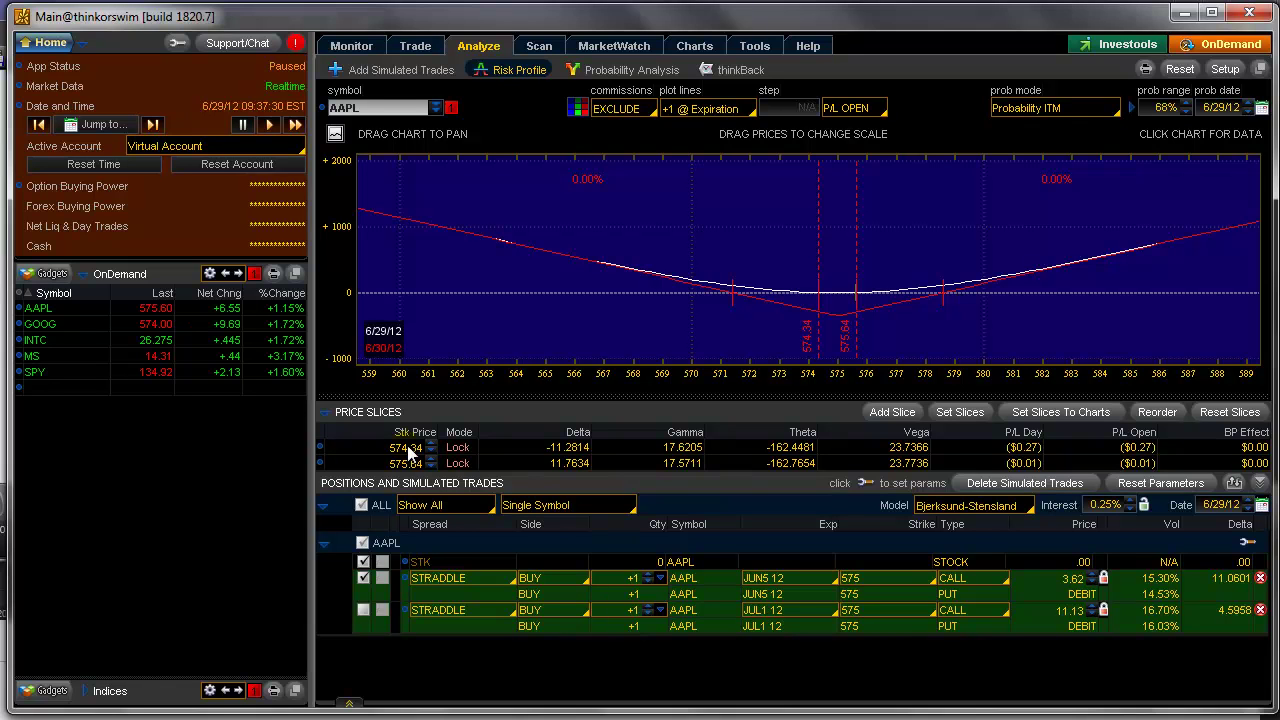
Change the two break-even price slices to 579.34 and 570.64, and add another price slice
click(408, 449)
text(5)
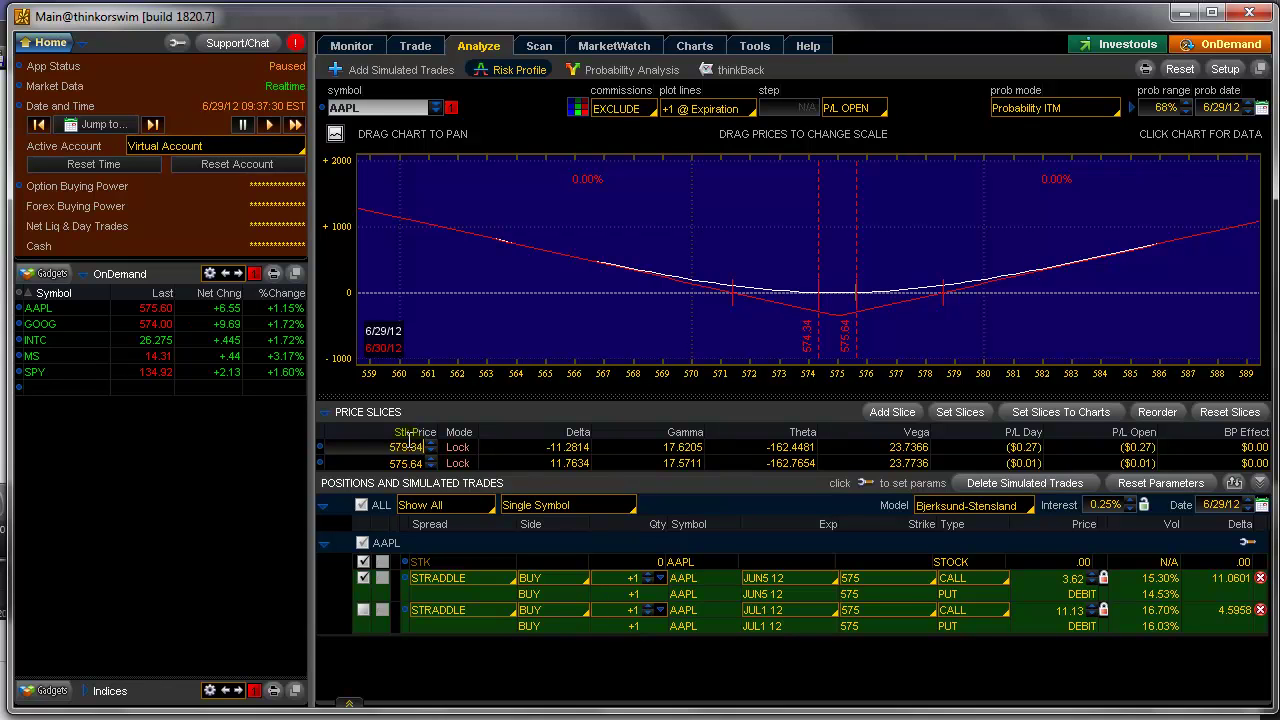
key(Return)
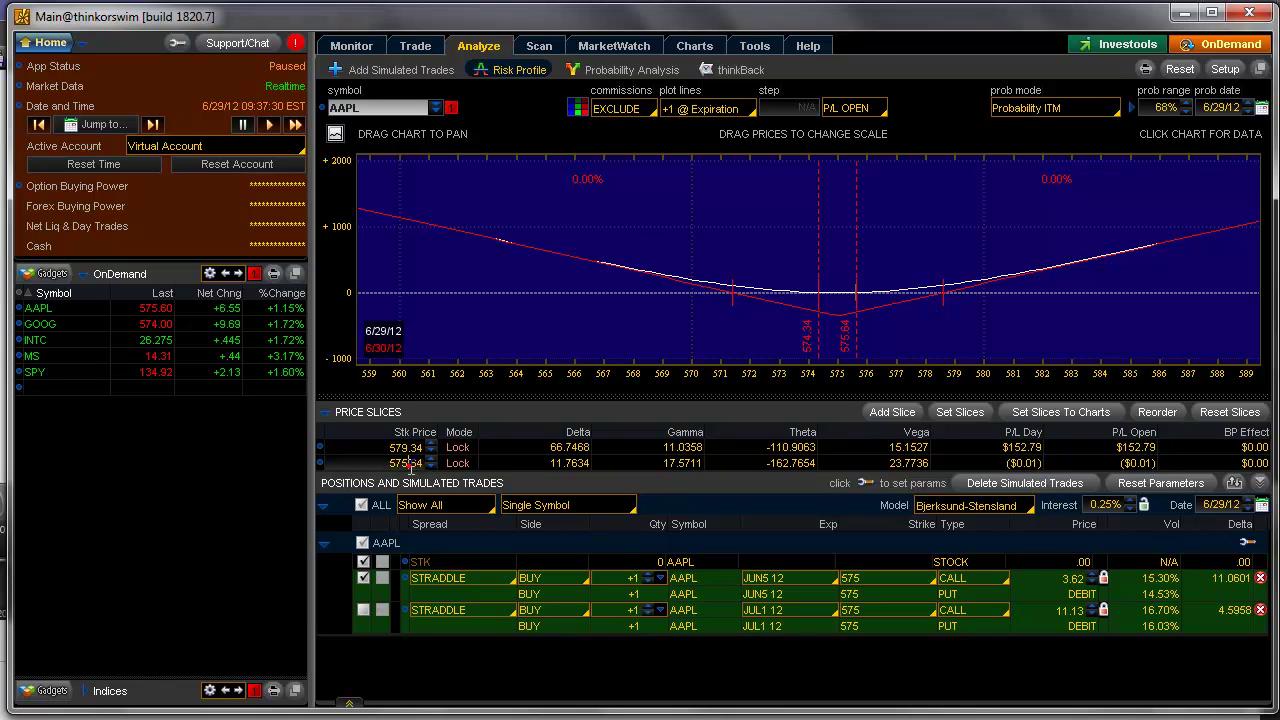
click(409, 465)
text(57)
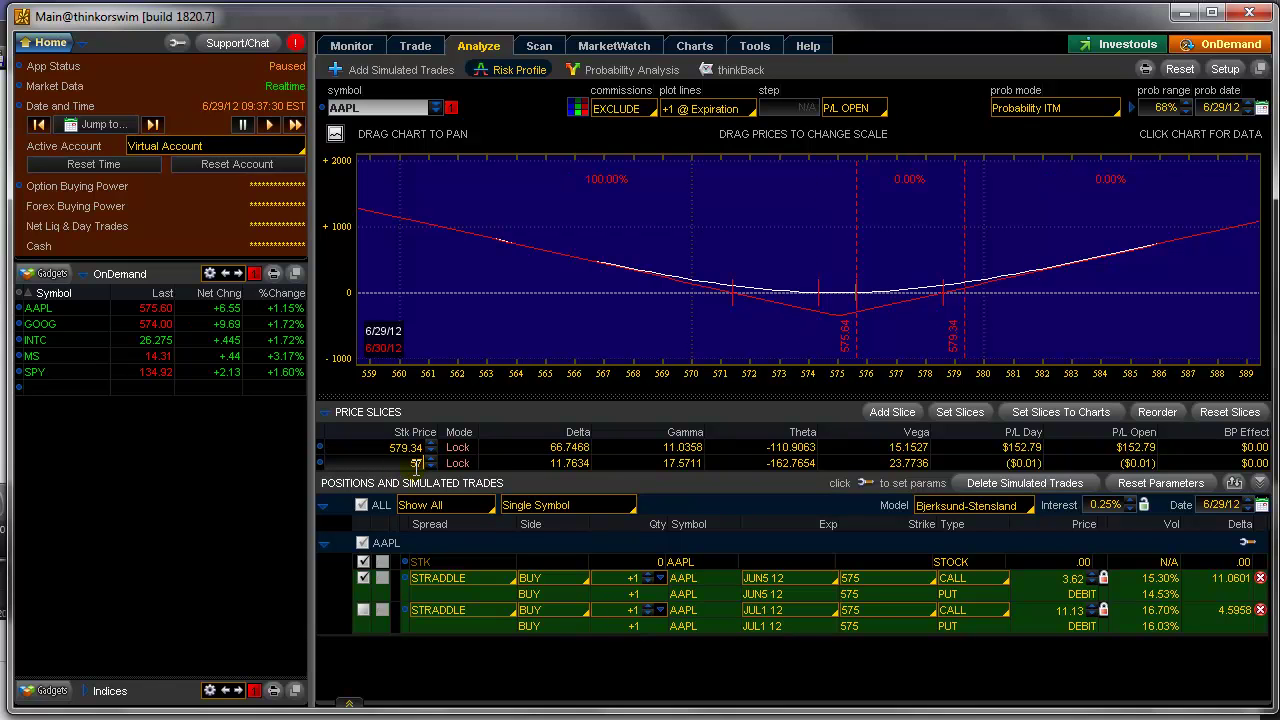
key(Return)
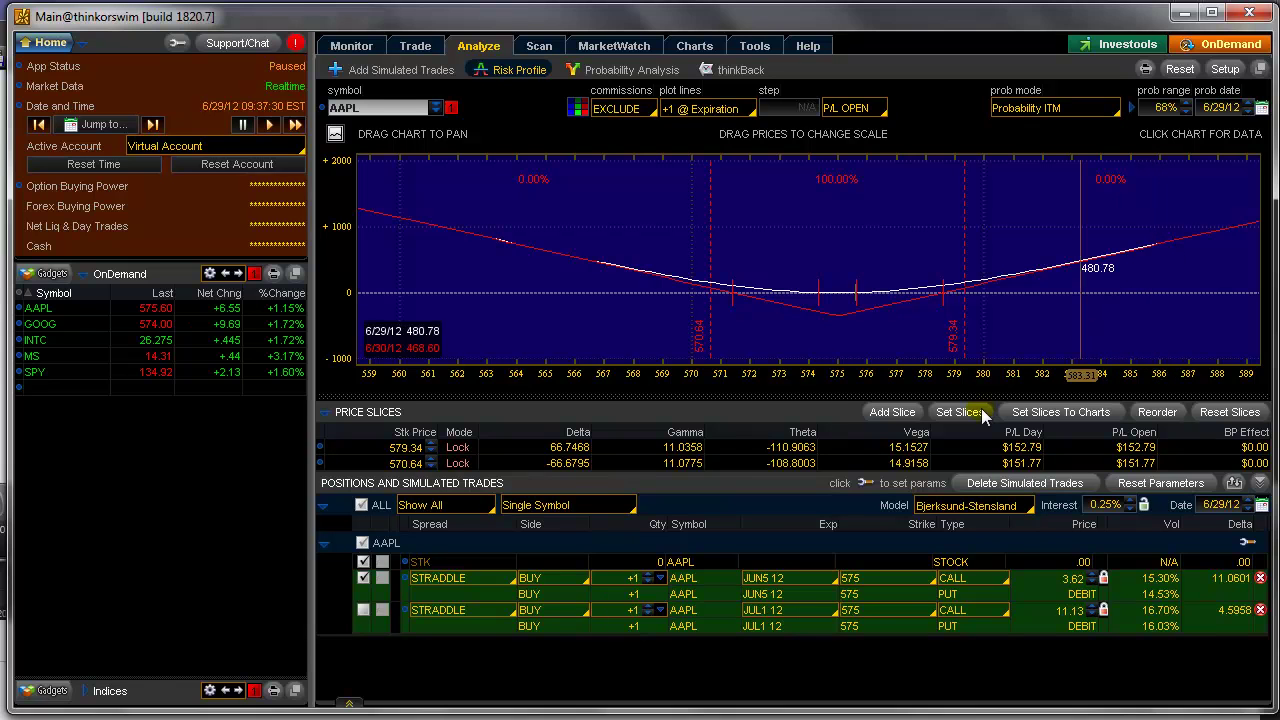
right_click(463, 453)
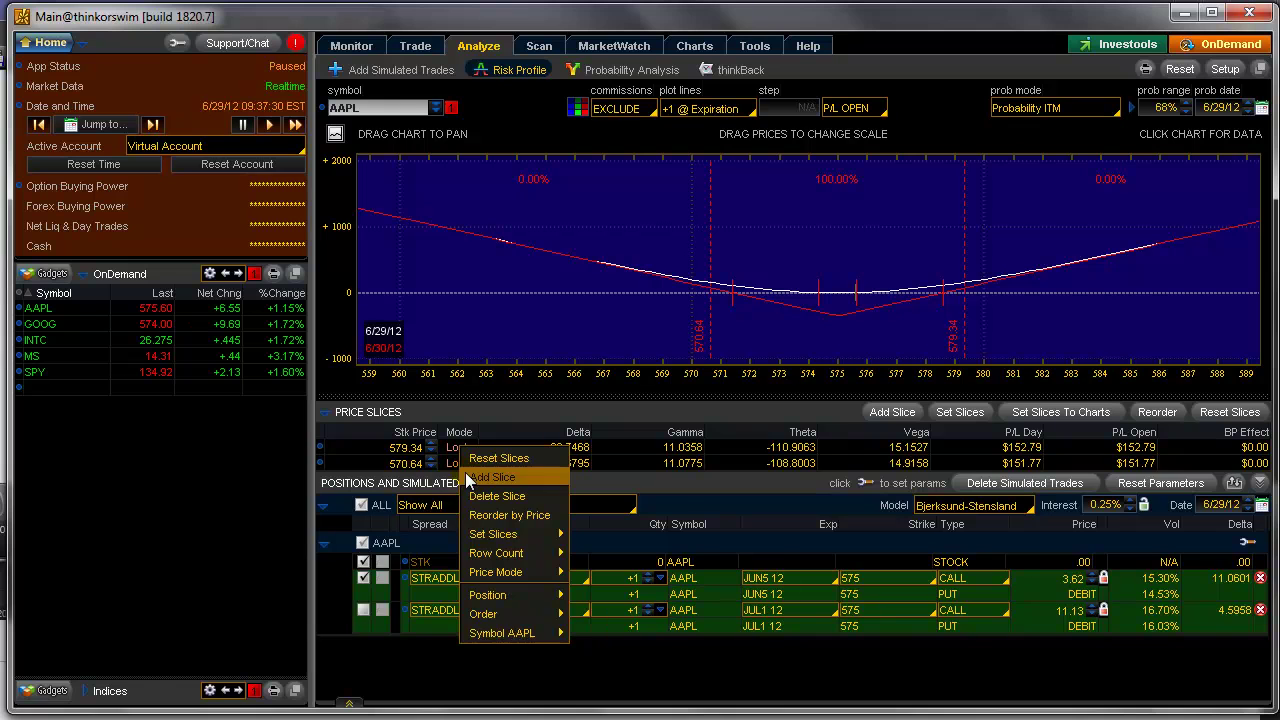
click(468, 476)
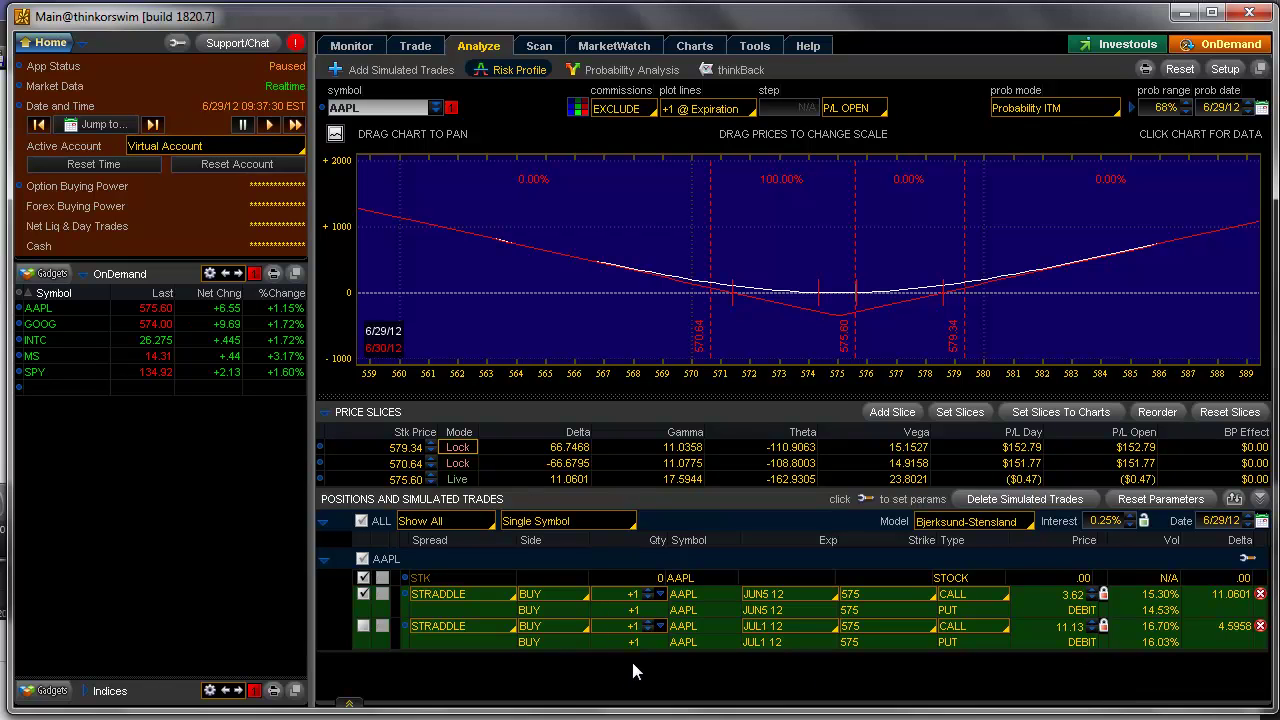
Plot the JUL1 12 straddle instead of the JUN5 12 one and inspect its profit and loss over a wider price range
click(362, 594)
click(362, 626)
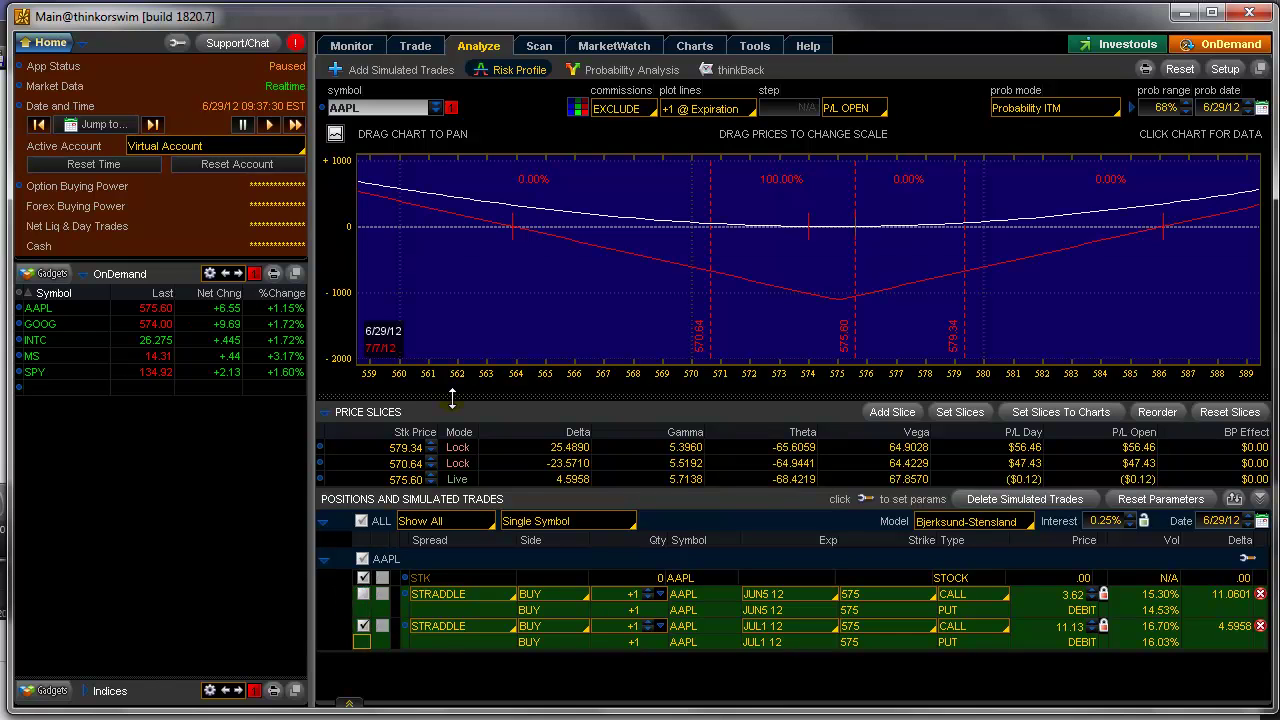
drag(1194, 372, 1148, 496)
click(1080, 314)
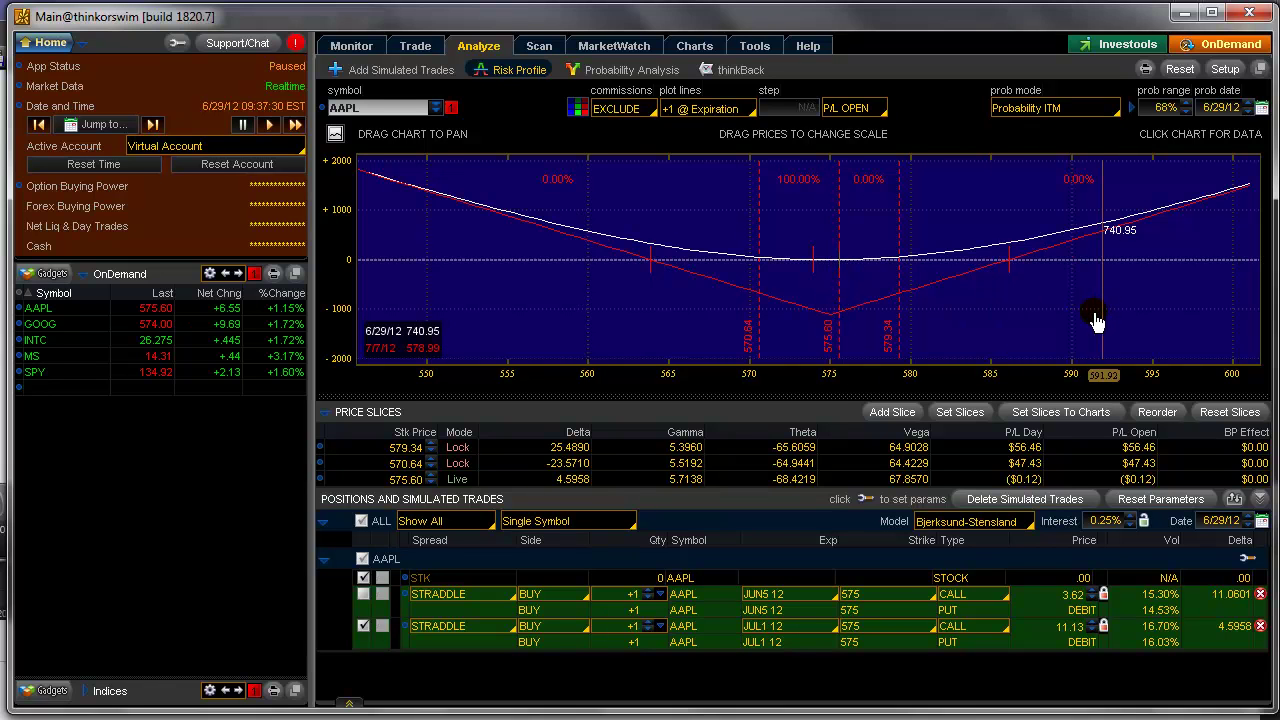
Jump the OnDemand playback on 6/29/12 to 15:37:30
click(108, 125)
click(236, 355)
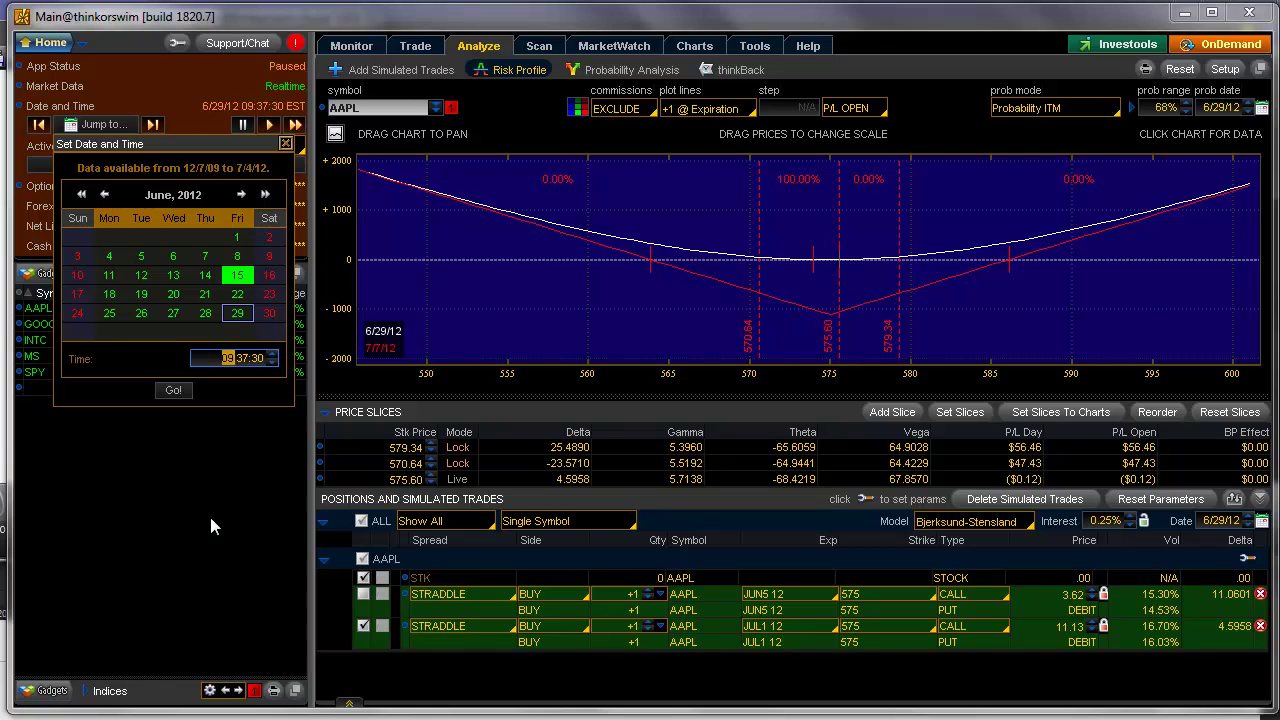
text(15)
click(180, 390)
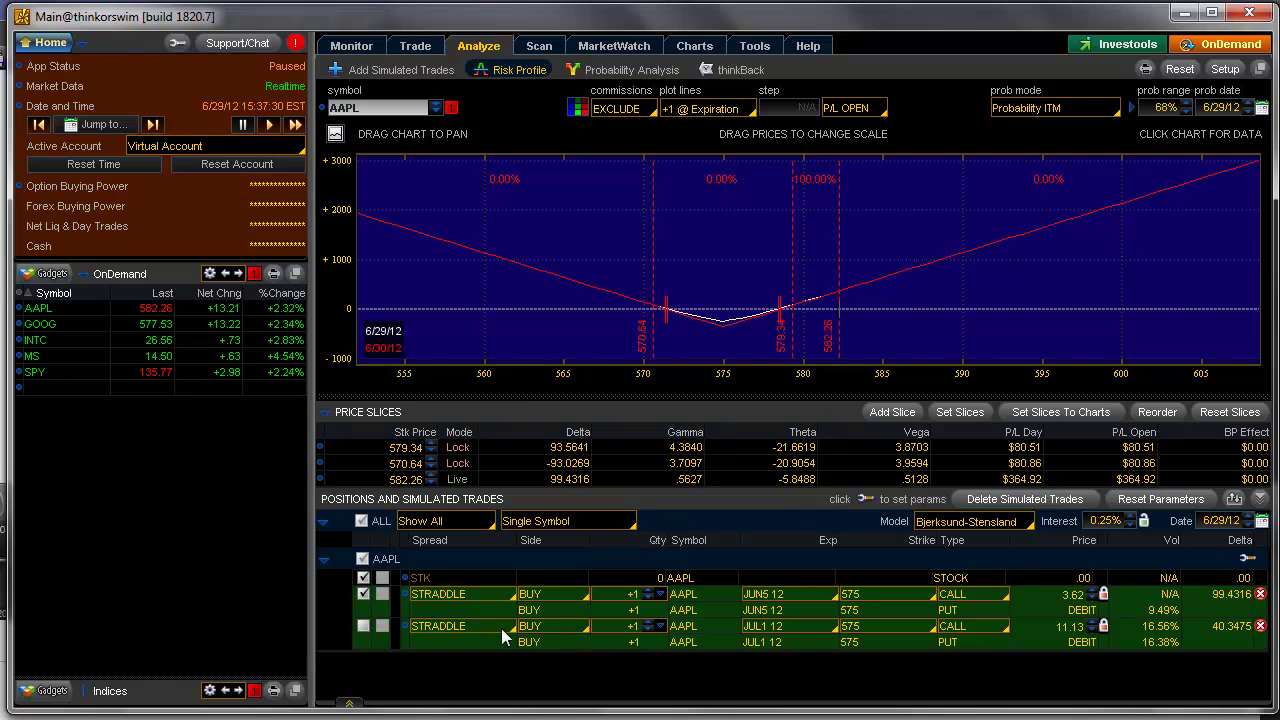
Examine the AAPL price action for 6/29/12 in the charts window, and return to the Risk Profile
key(alt+Tab)
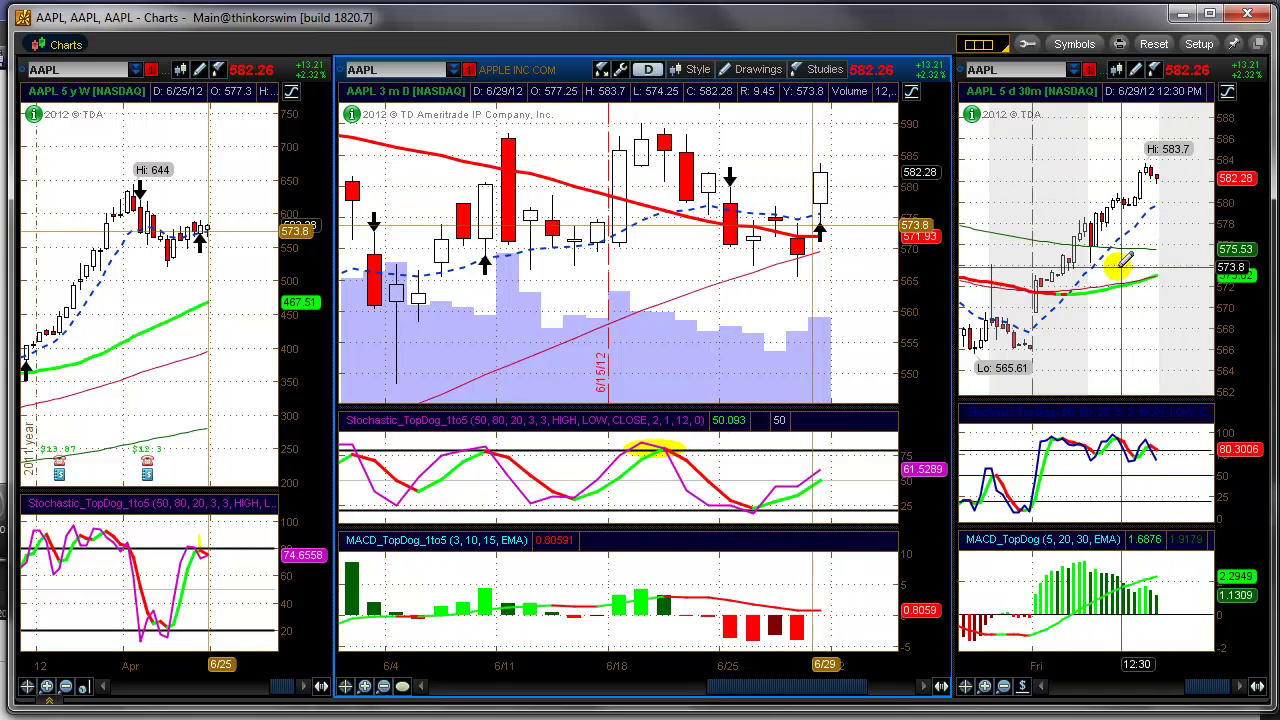
key(alt+Tab)
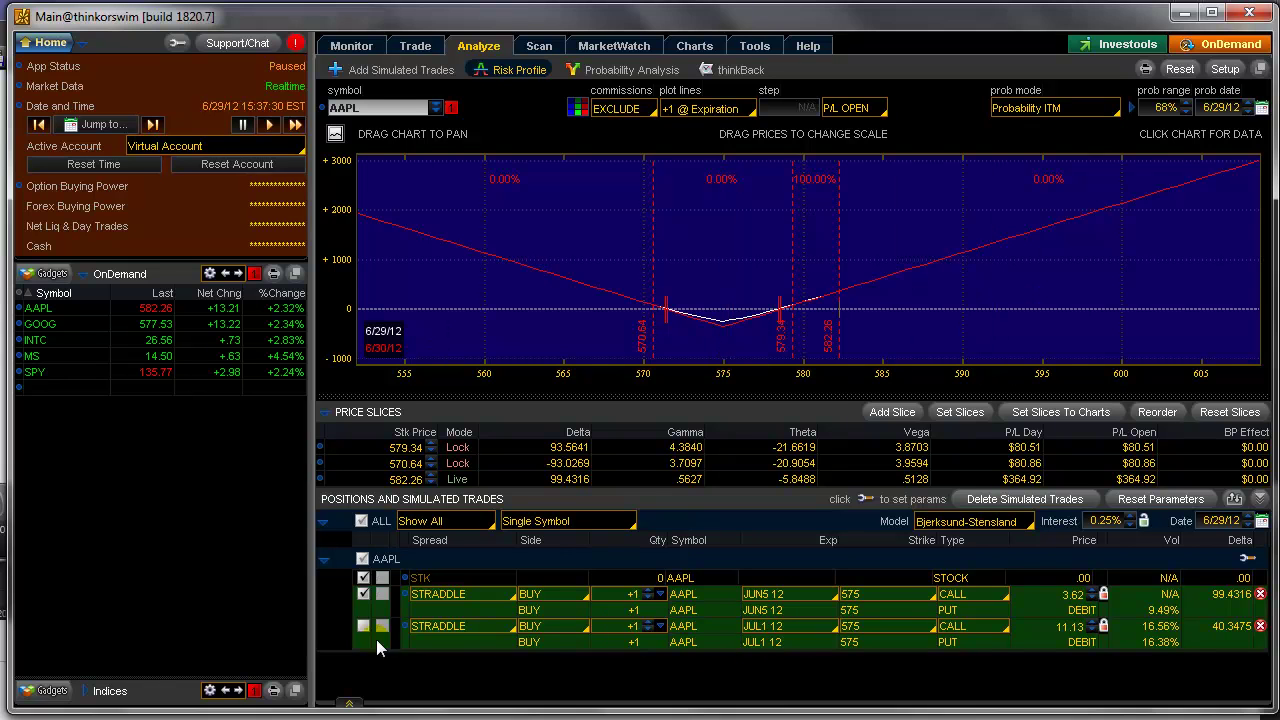
Plot only the JUL1 12 straddle in the Risk Profile and delete the simulated JUN5 12 straddle
click(363, 594)
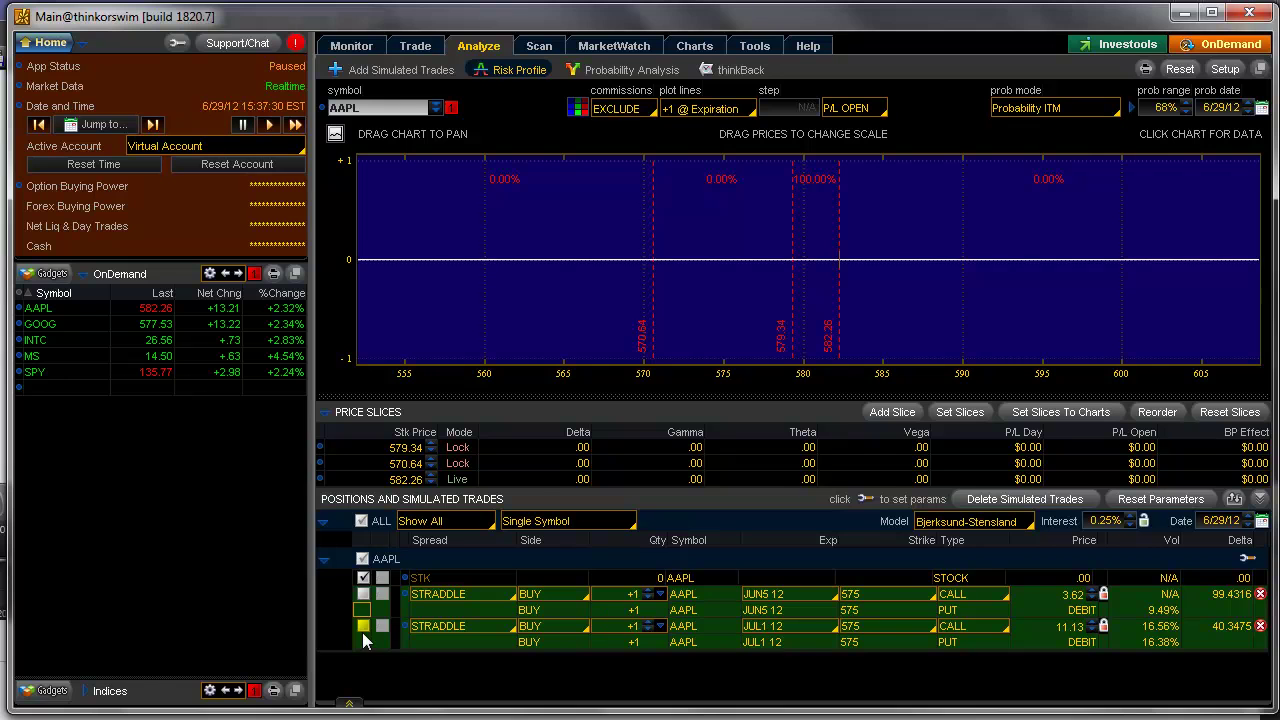
click(362, 626)
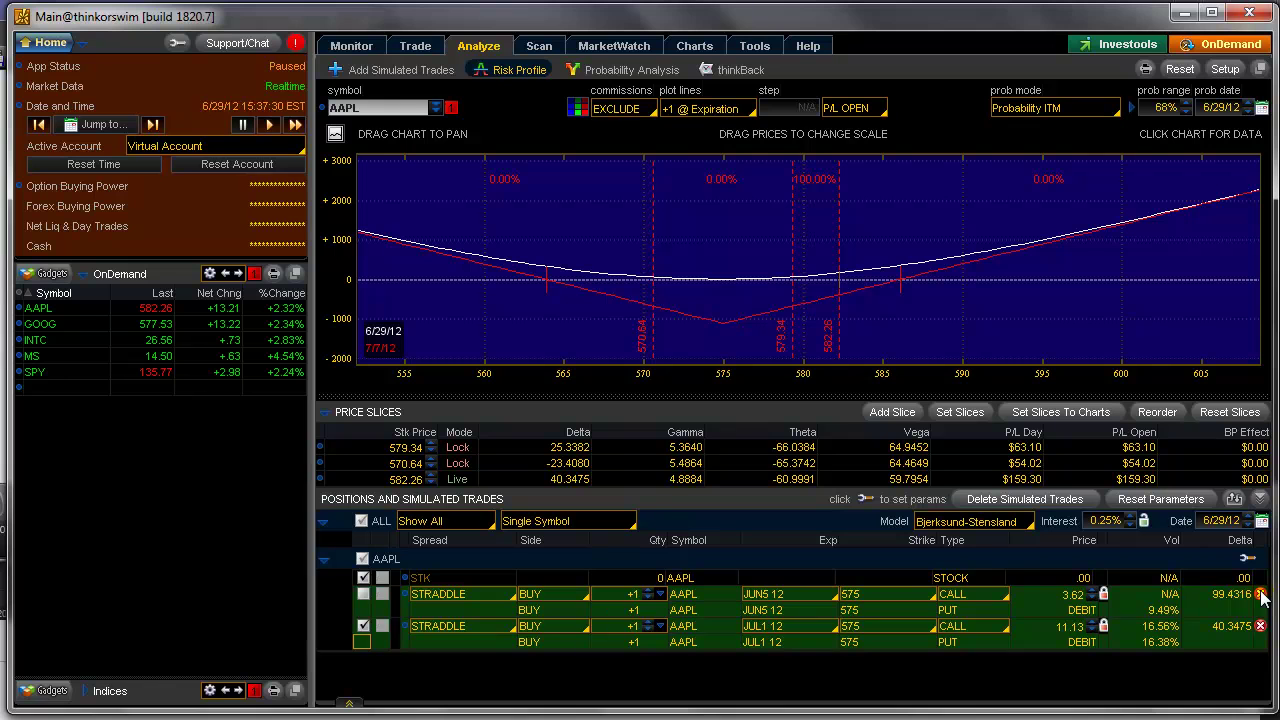
click(1260, 594)
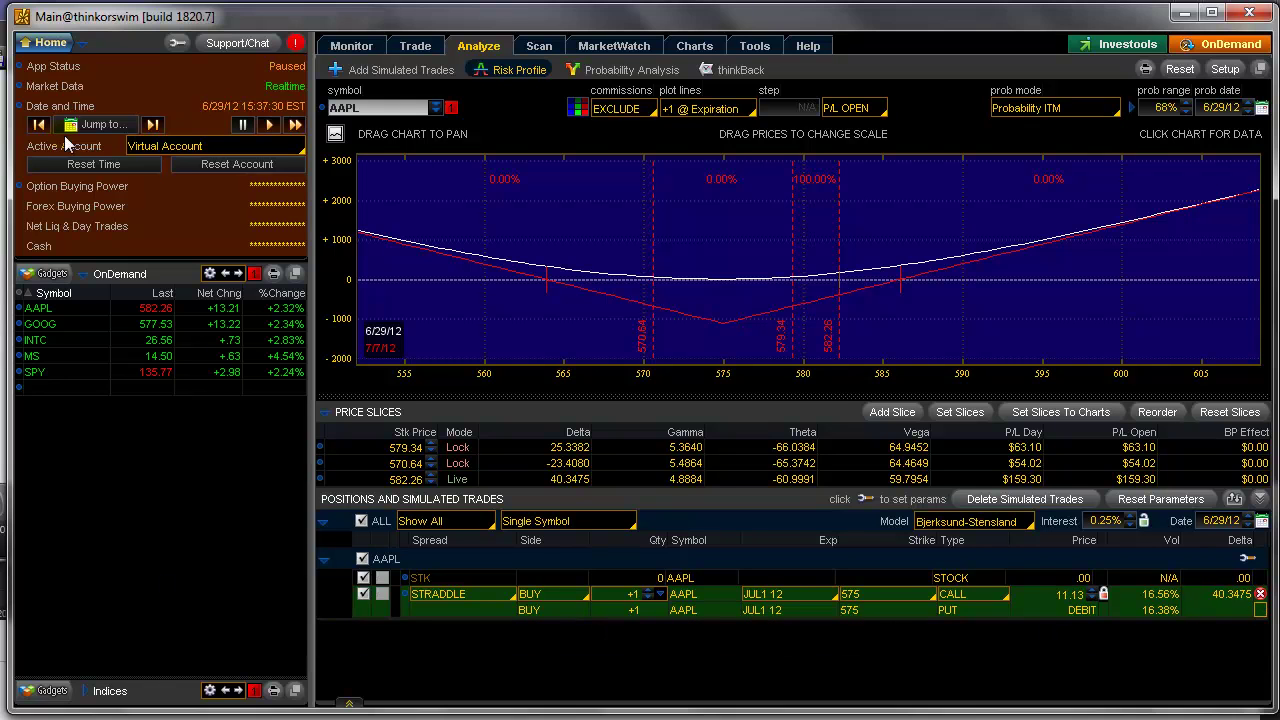
Jump the OnDemand playback forward to 7/2/12 at 09:37:30
click(97, 124)
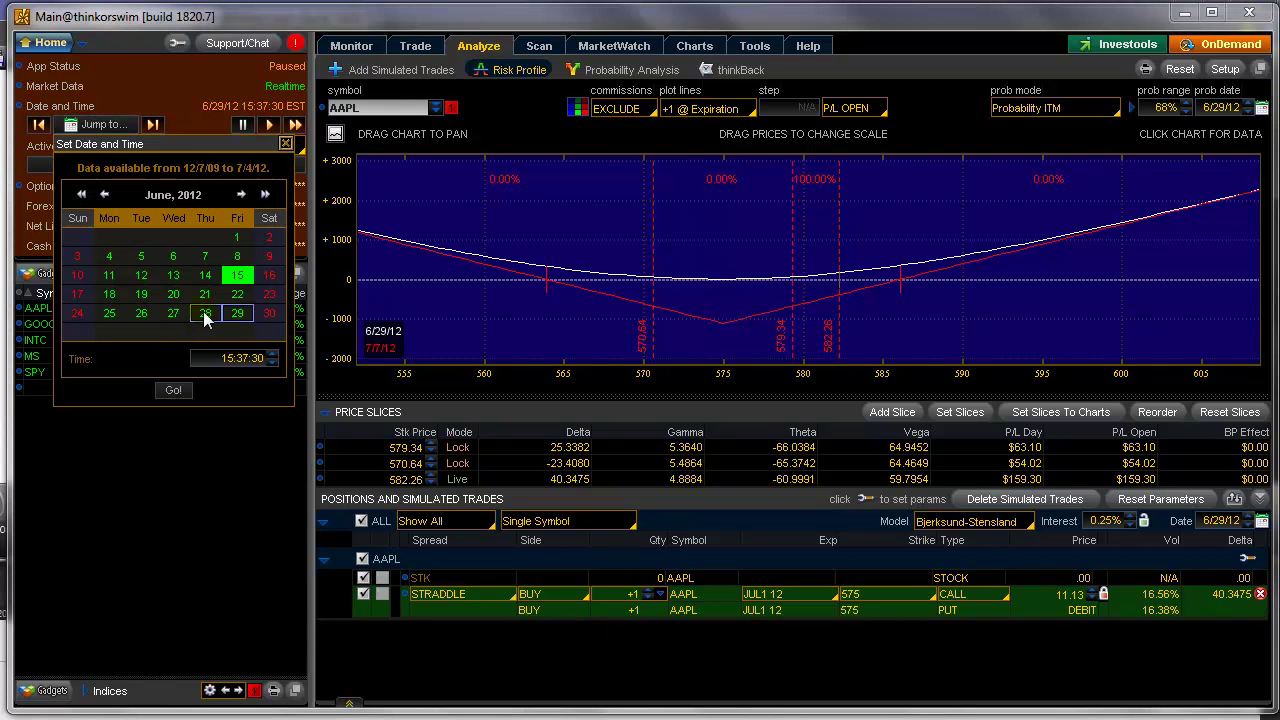
click(241, 194)
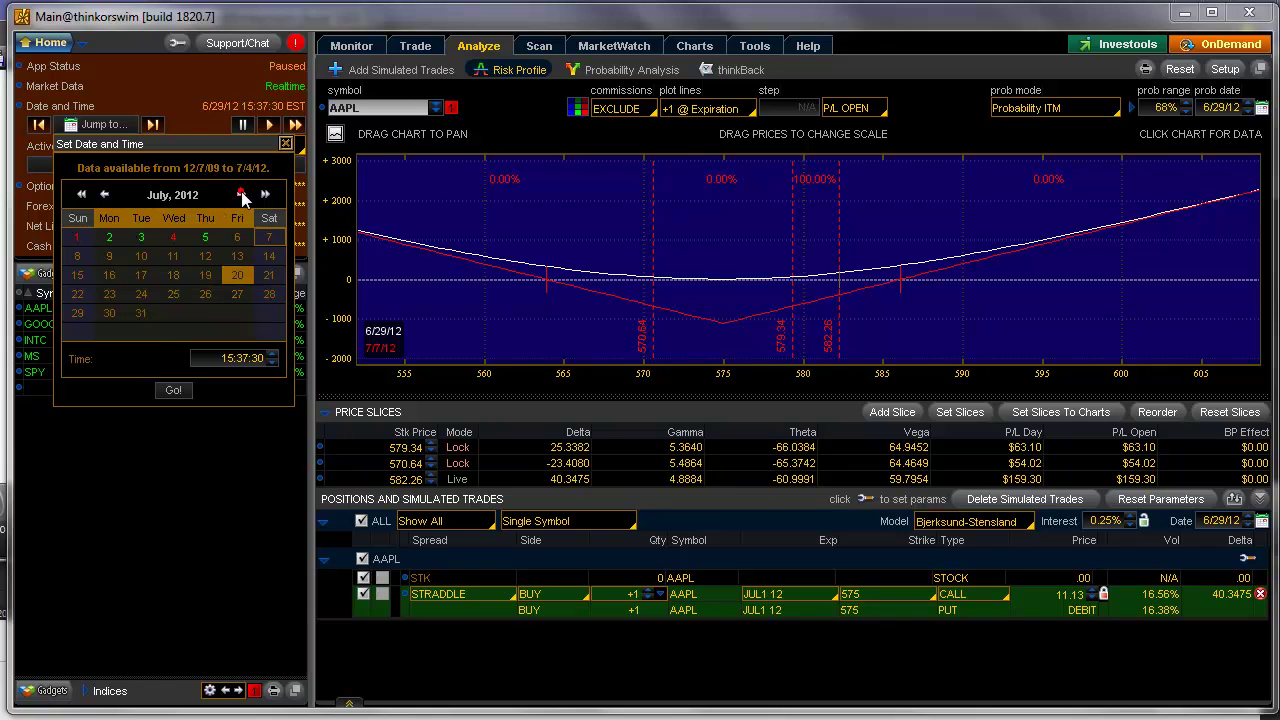
click(112, 237)
click(228, 360)
text(09)
click(173, 390)
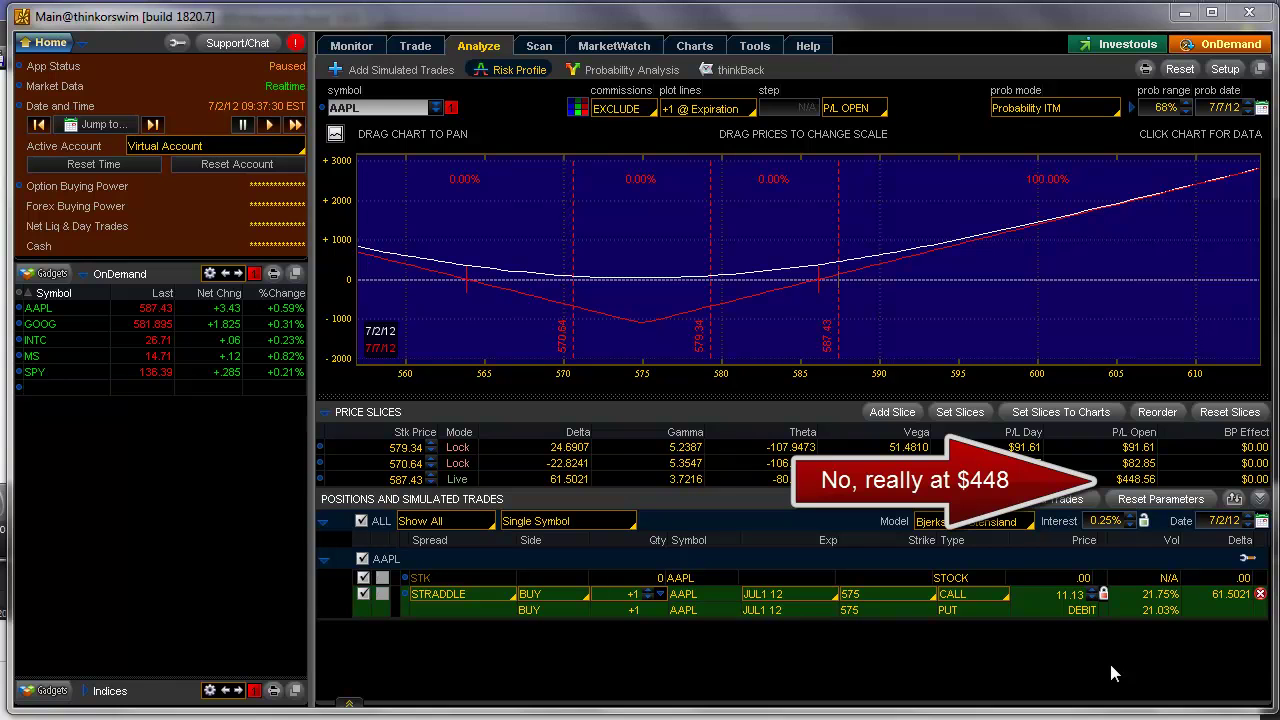
Examine AAPL's opening price action for 7/2/12 in the charts window, and return to the Risk Profile
key(alt+Tab)
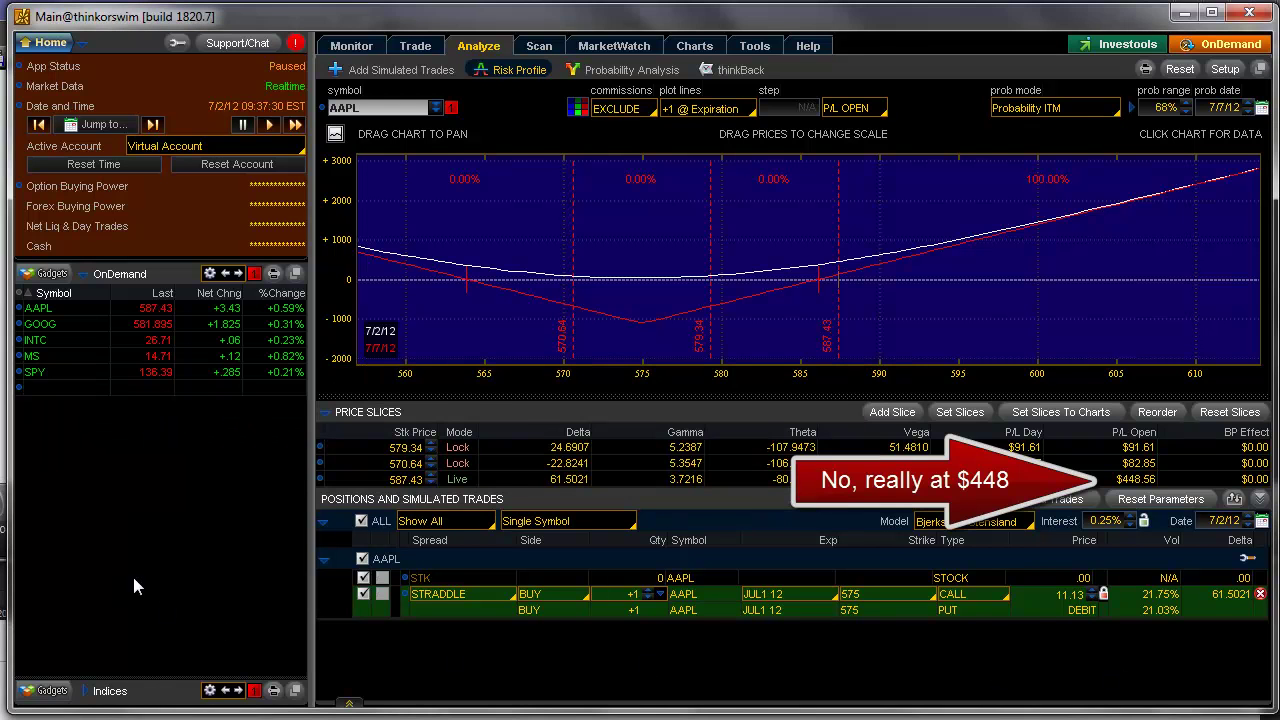
key(alt+Tab)
key(alt+Tab)
key(alt+Tab)
key(alt+Tab)
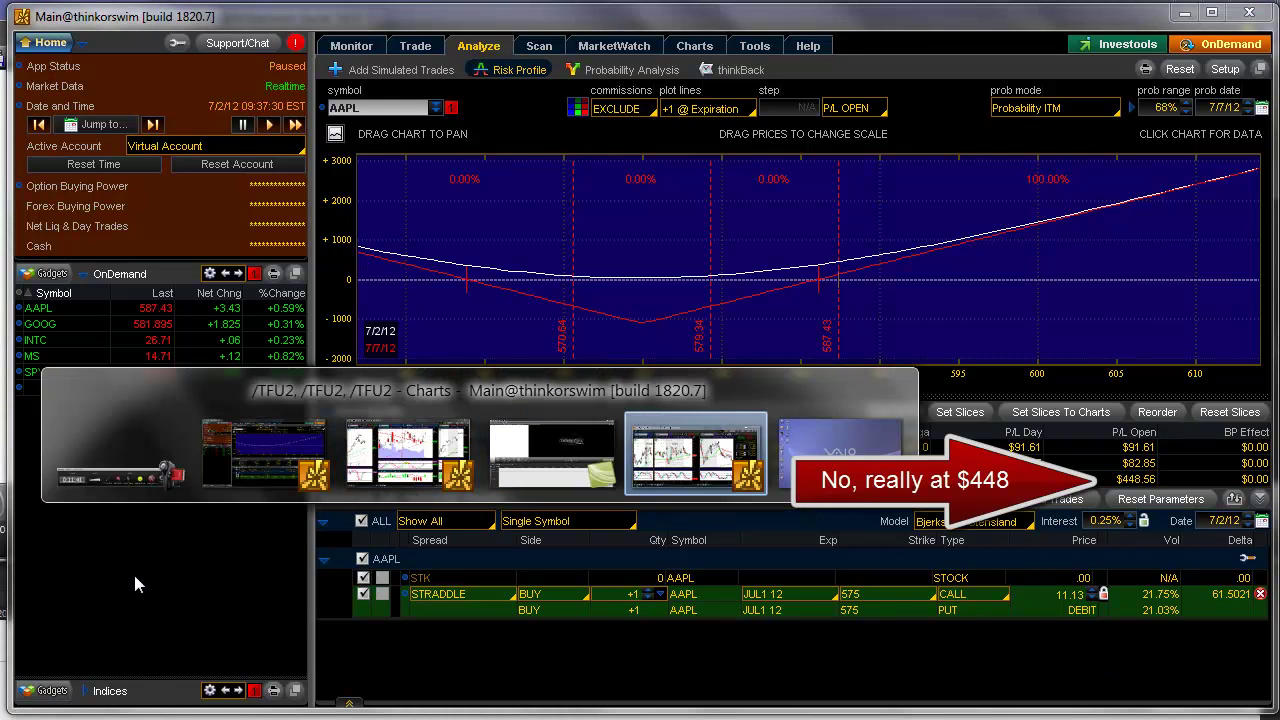
key(alt+Tab)
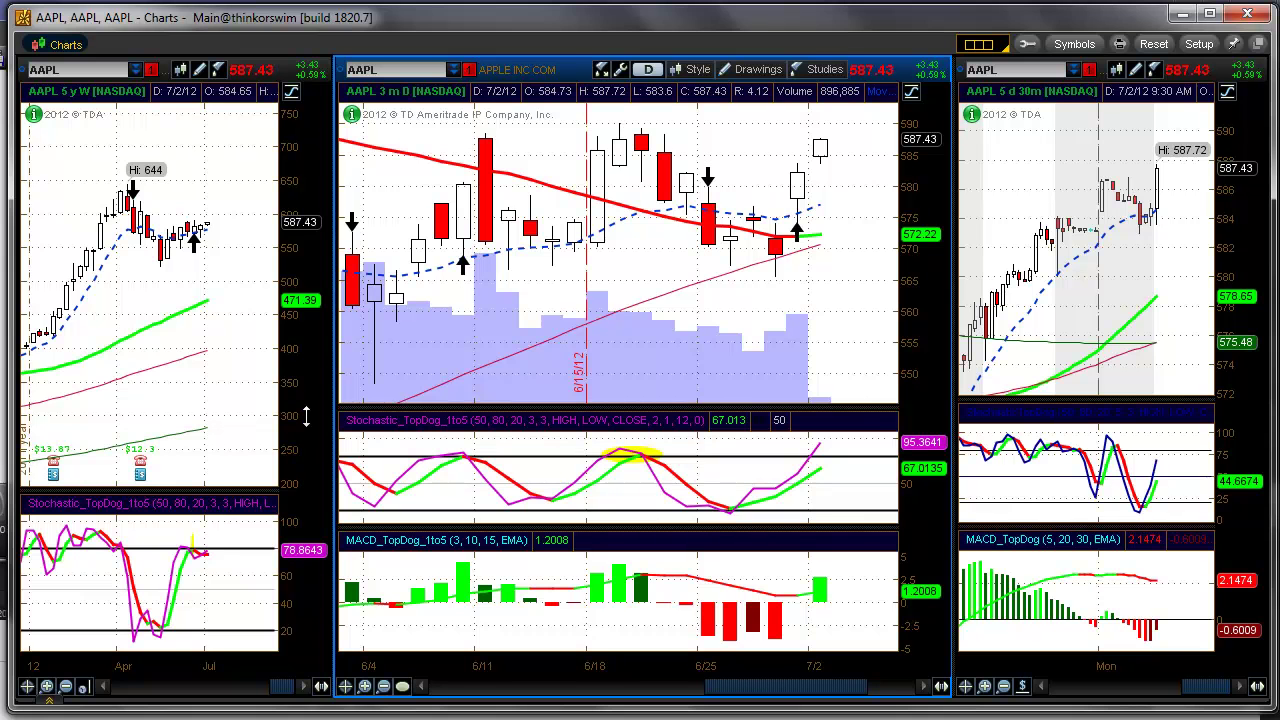
key(alt+Tab)
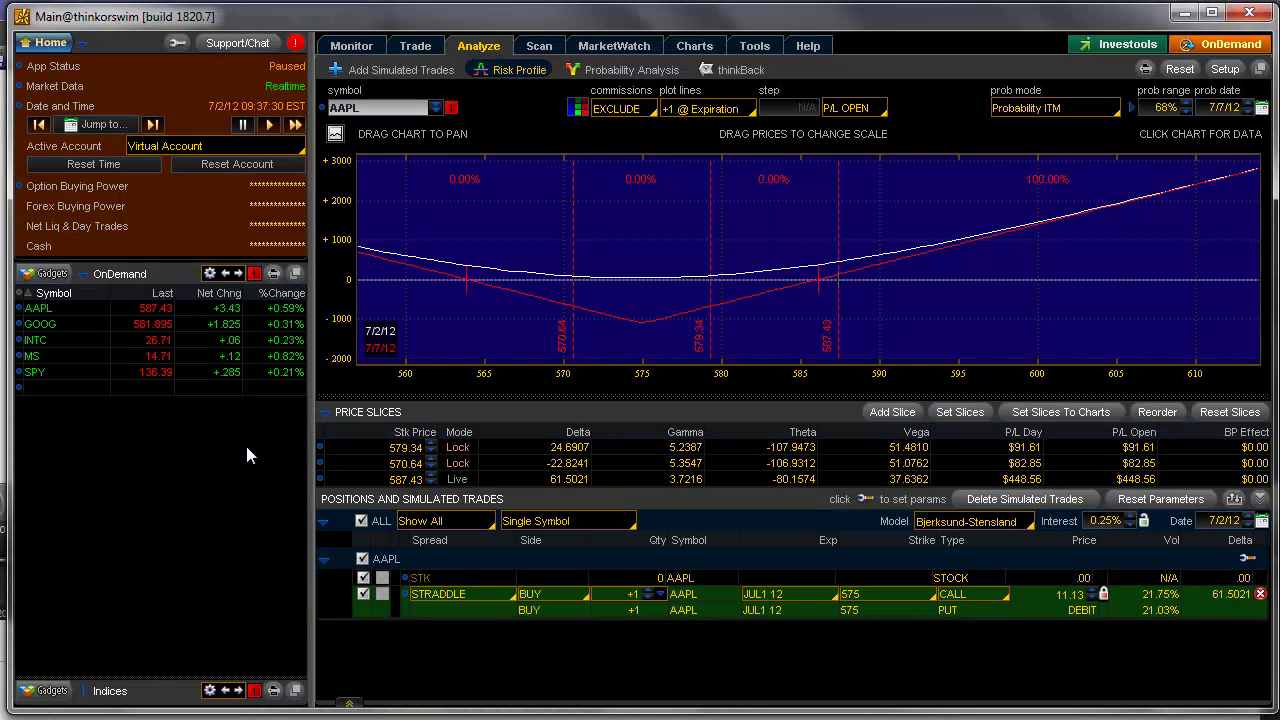
Advance the OnDemand playback on 7/2/12 to 15:37:30
click(100, 124)
click(228, 358)
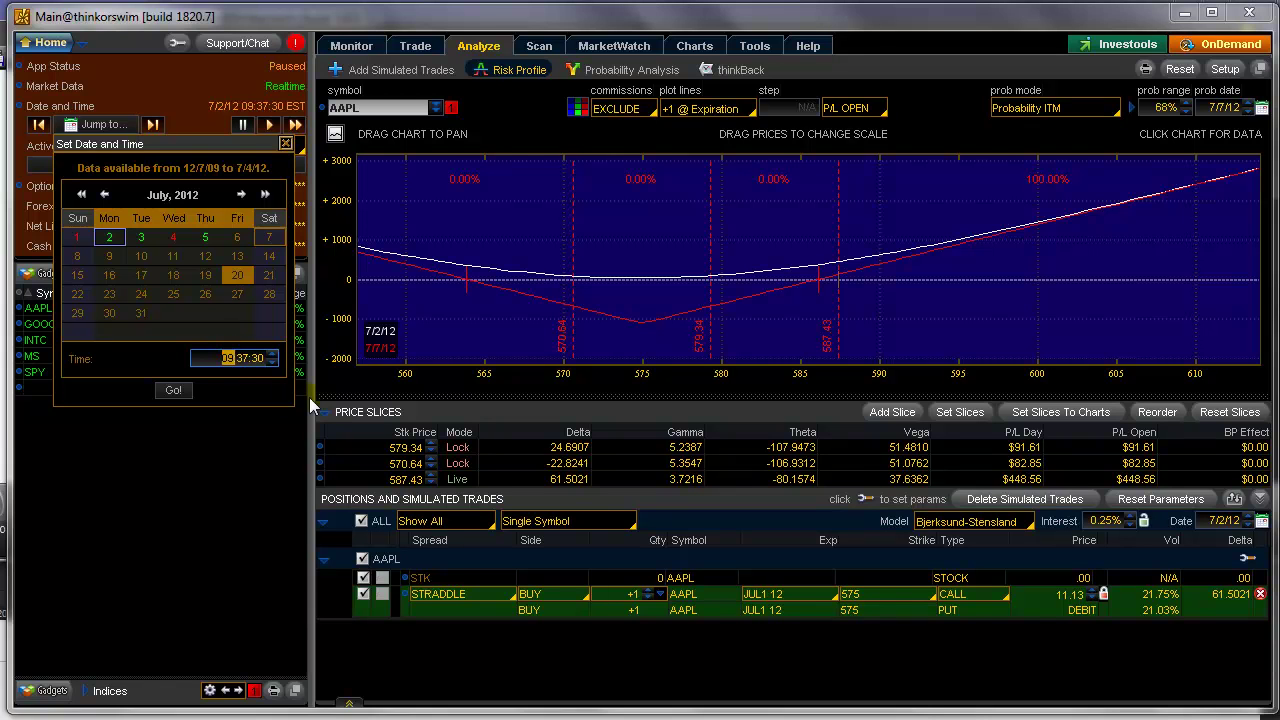
text(15)
key(Tab)
click(178, 393)
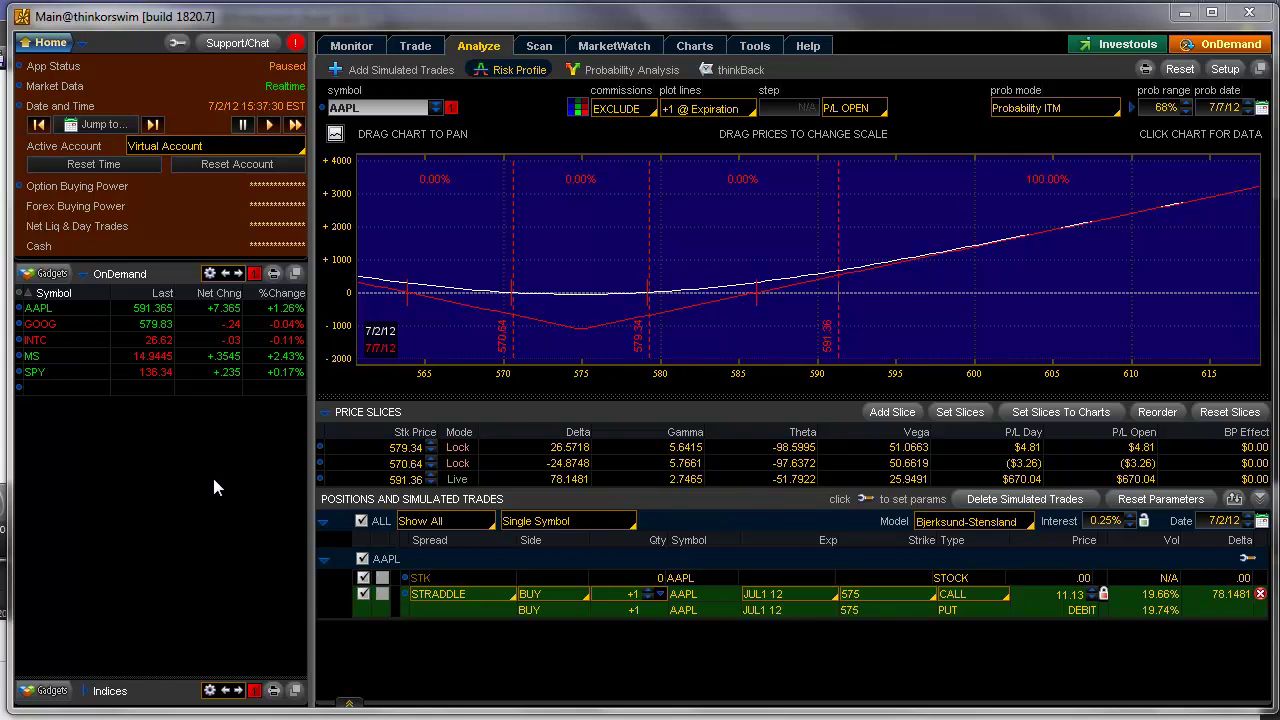
Review AAPL's late-session daily and 30-minute price action for 7/2/12 in the charts window, and switch back to the Risk Profile
key(alt+Tab)
key(alt+Tab)
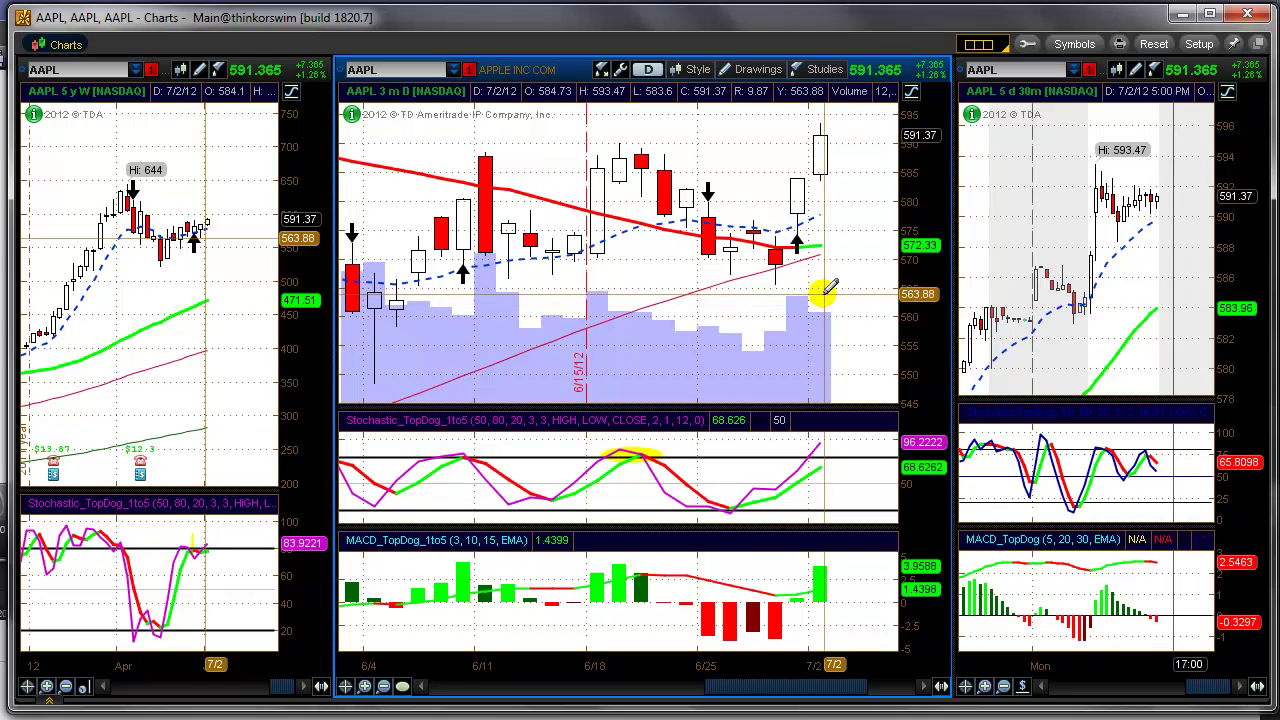
key(alt+Tab)
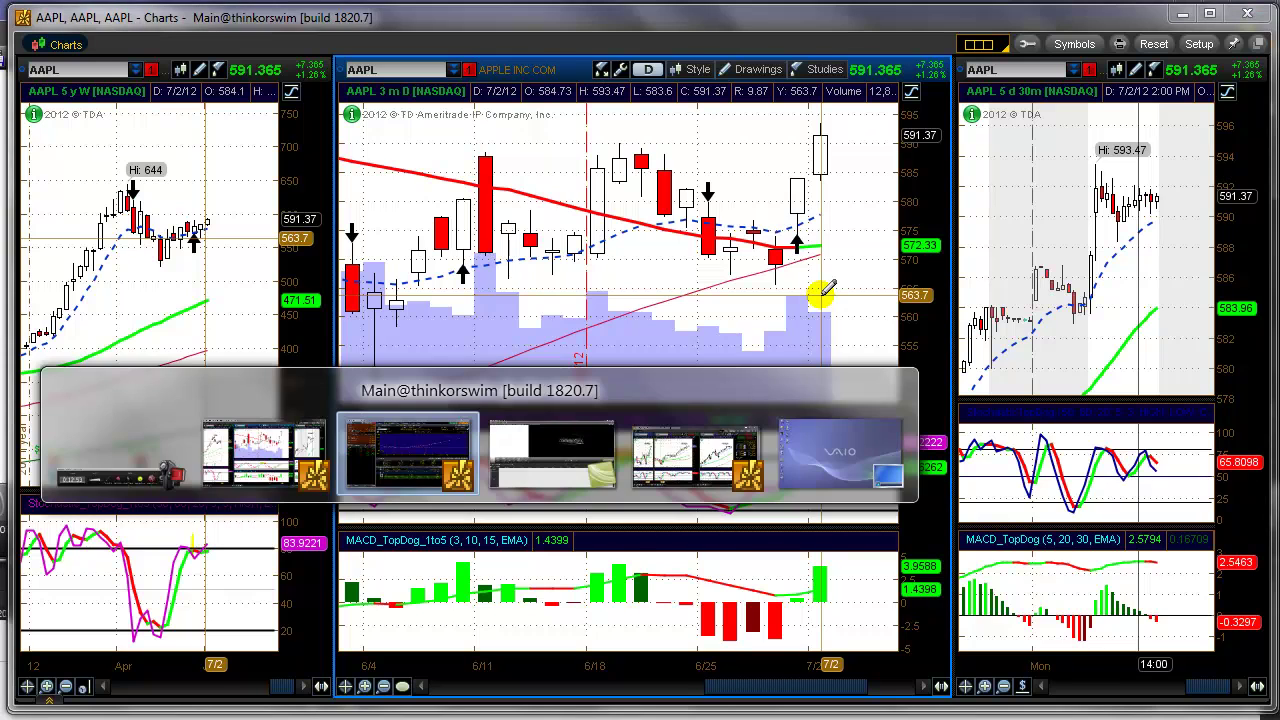